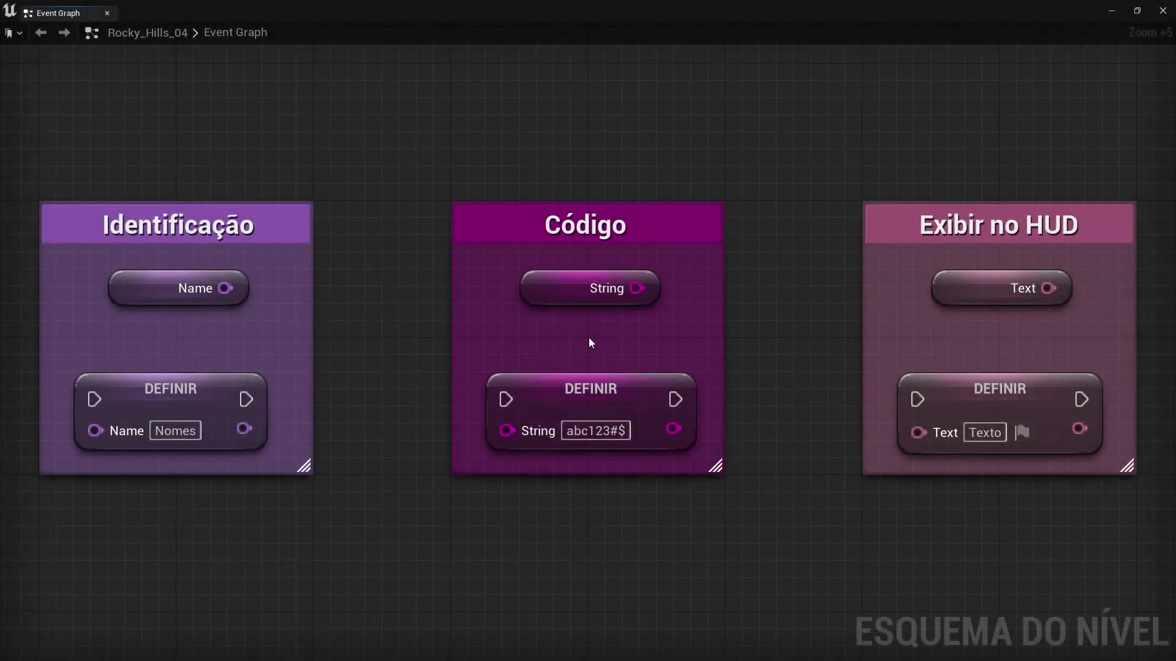
Select the Name, String and Text getters in the Identificação, Código and Exibir no HUD boxes.
click(202, 288)
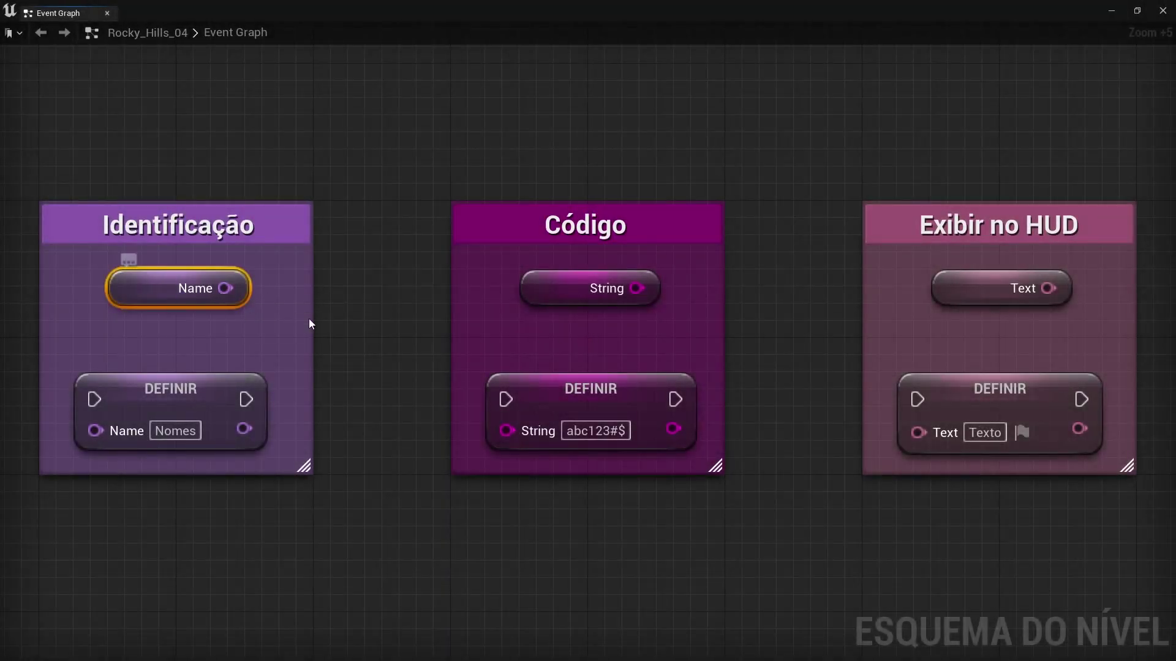
click(618, 300)
click(1004, 302)
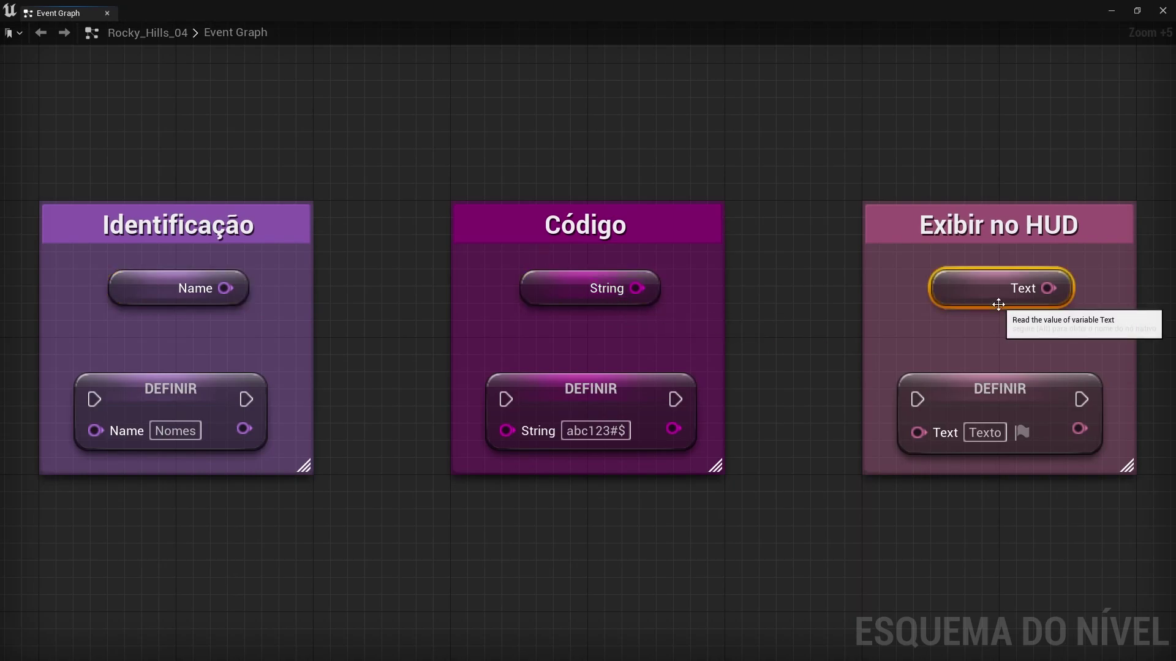
click(1001, 339)
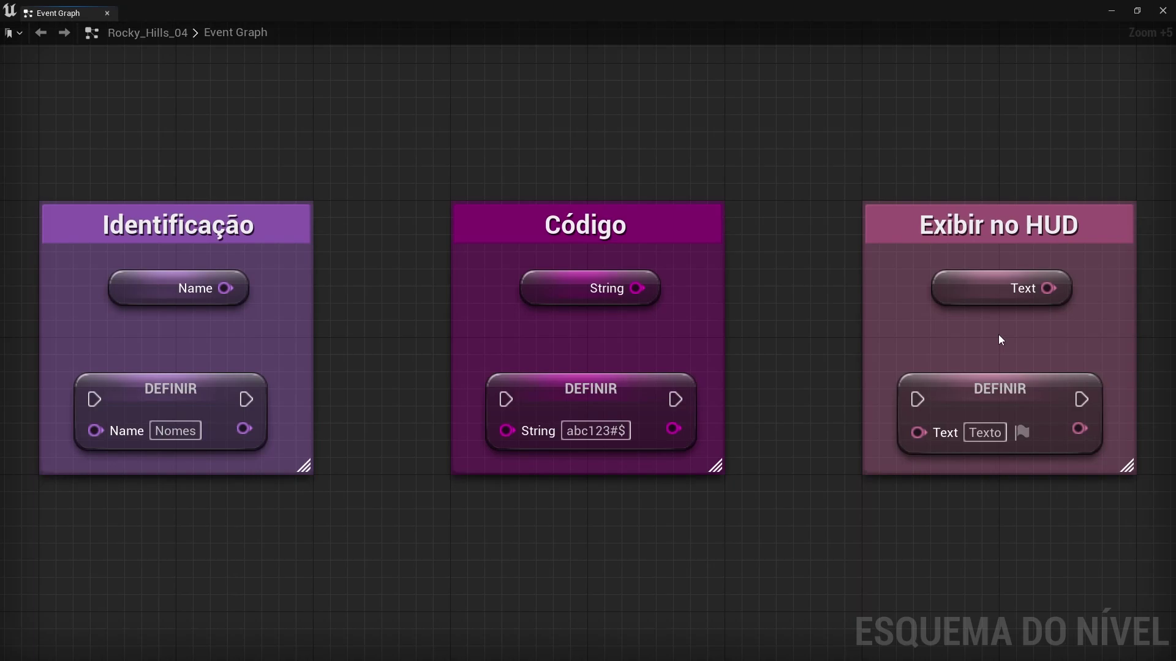
click(236, 302)
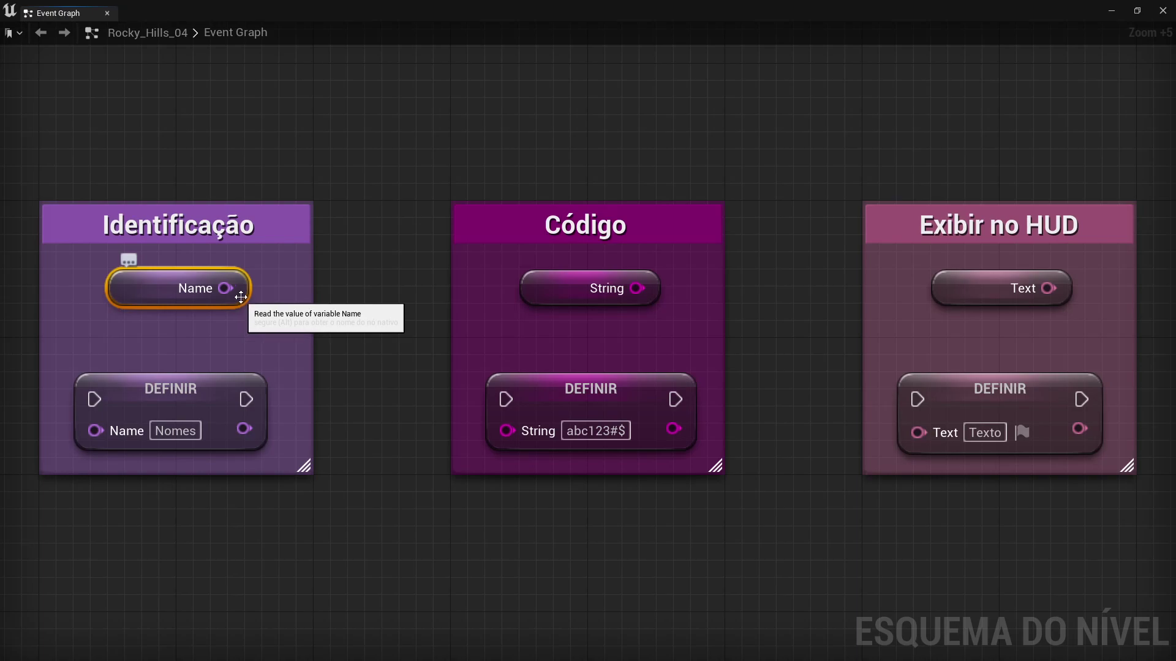
Add a Get All Actors with Tag node from the Name pin, unlink its Tag, and place it above the boxes.
mouse_move(225, 288)
mouse_down()
mouse_move(332, 148)
mouse_move(359, 141)
mouse_up()
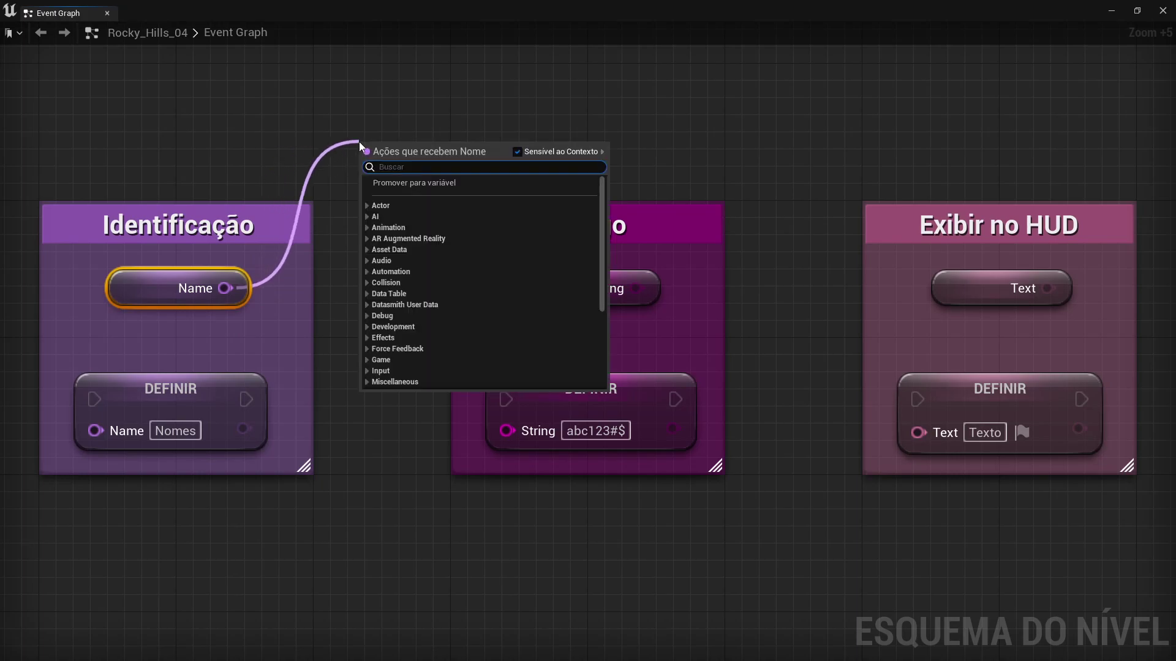
text(get)
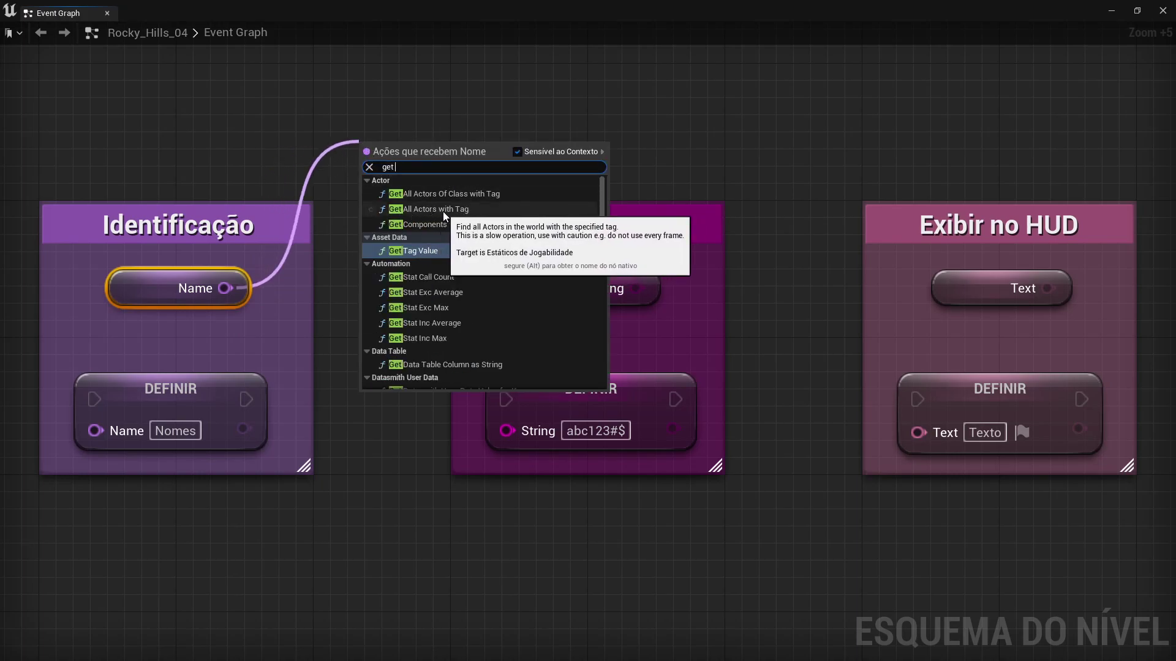
click(444, 210)
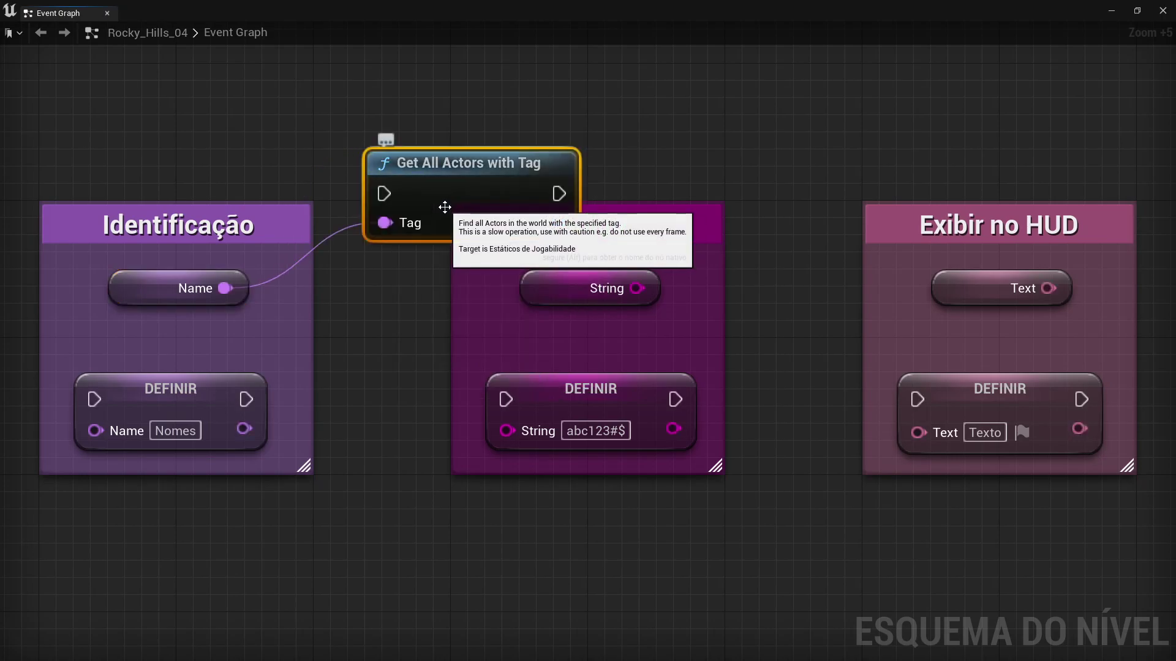
drag(443, 211, 390, 142)
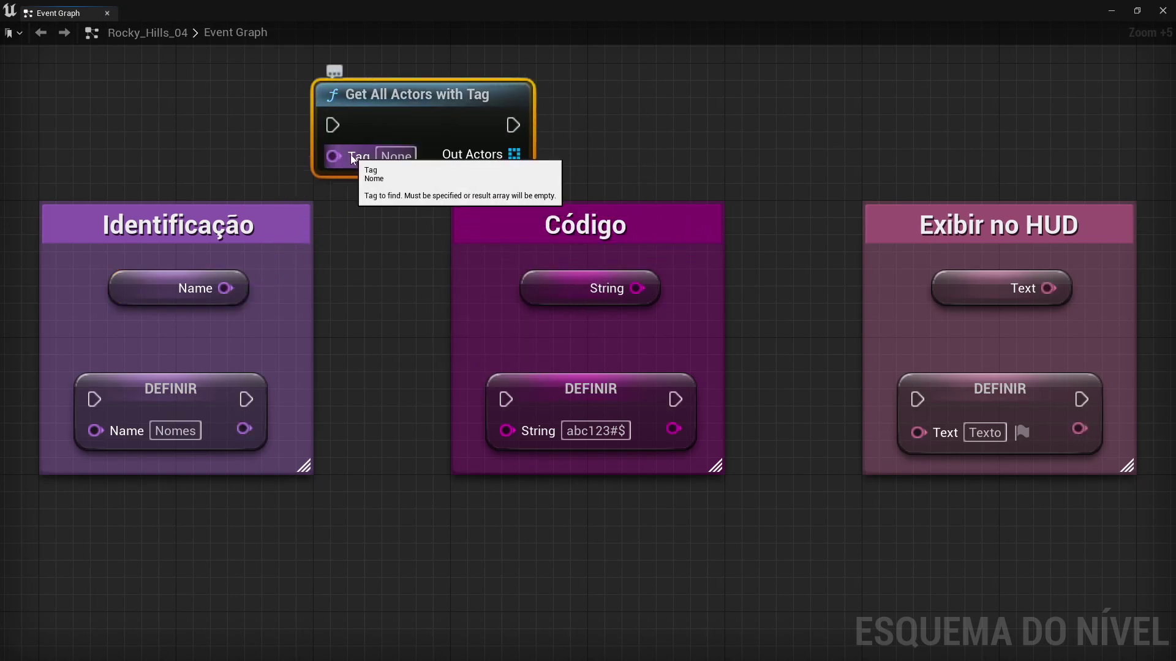
alt+click(349, 157)
right_drag(368, 175, 365, 288)
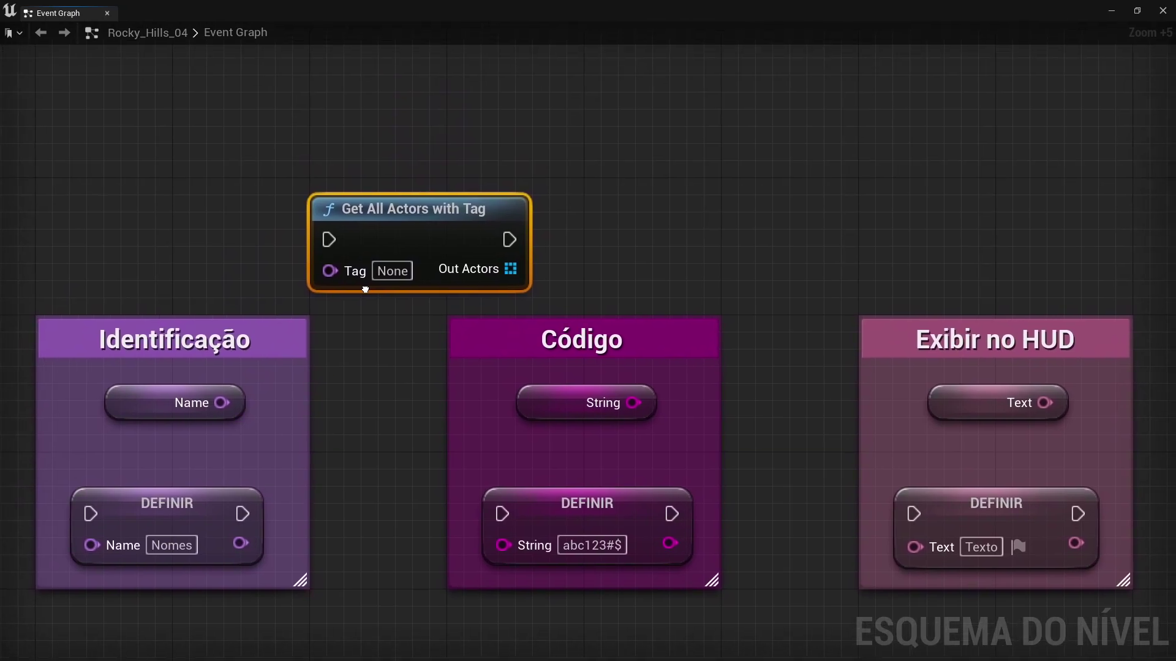
drag(409, 258, 431, 205)
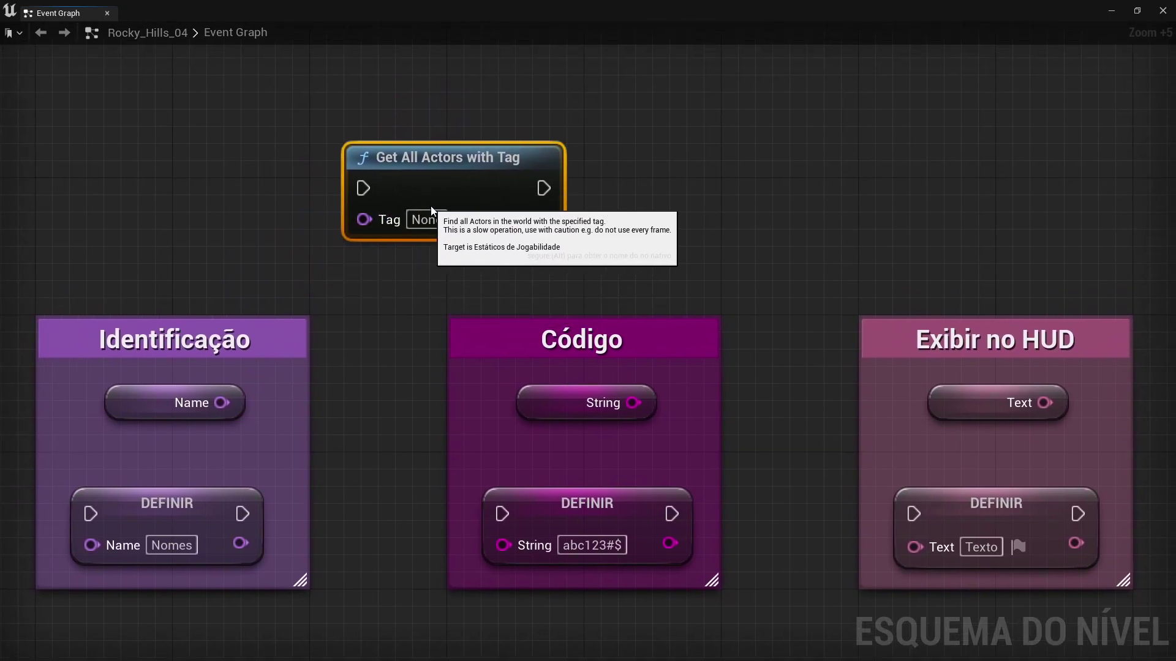
click(392, 270)
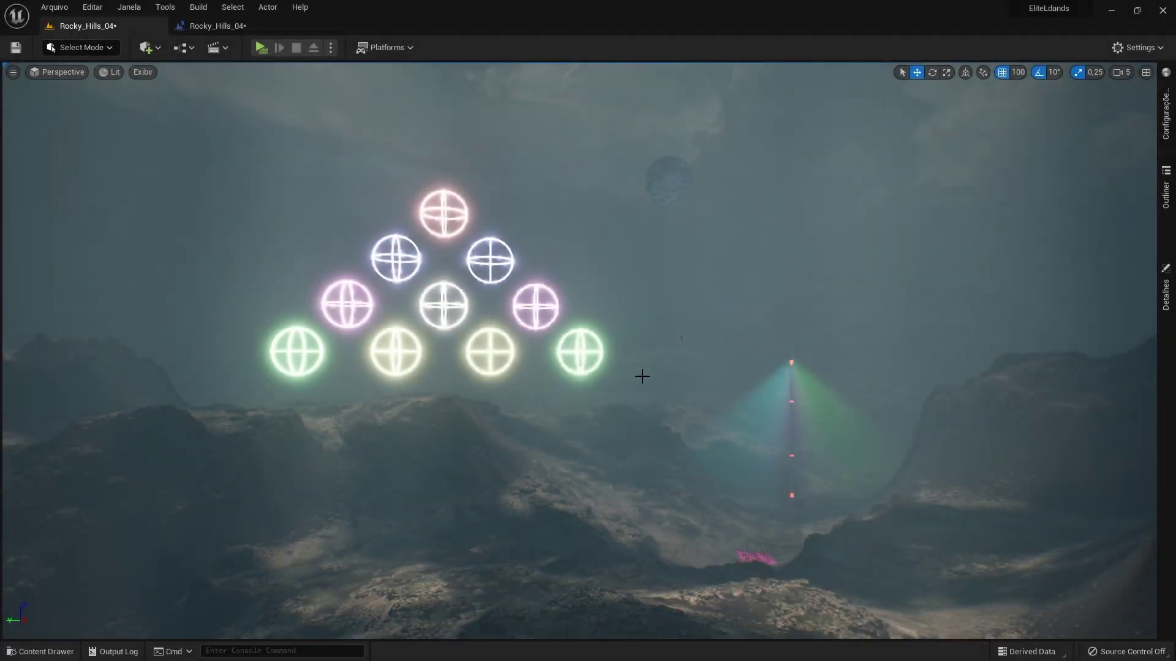
Select the centre, lower-right and lower-middle spheres and add the actor tag 'Unreal' in Details.
click(442, 287)
ctrl+click(491, 331)
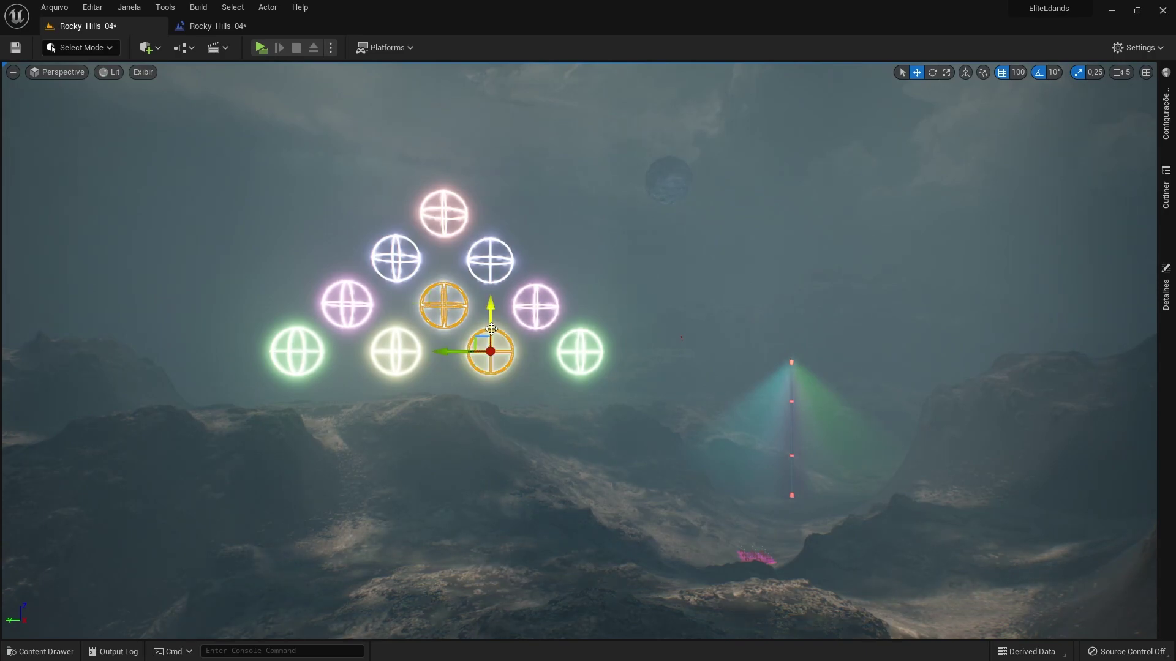
ctrl+click(398, 329)
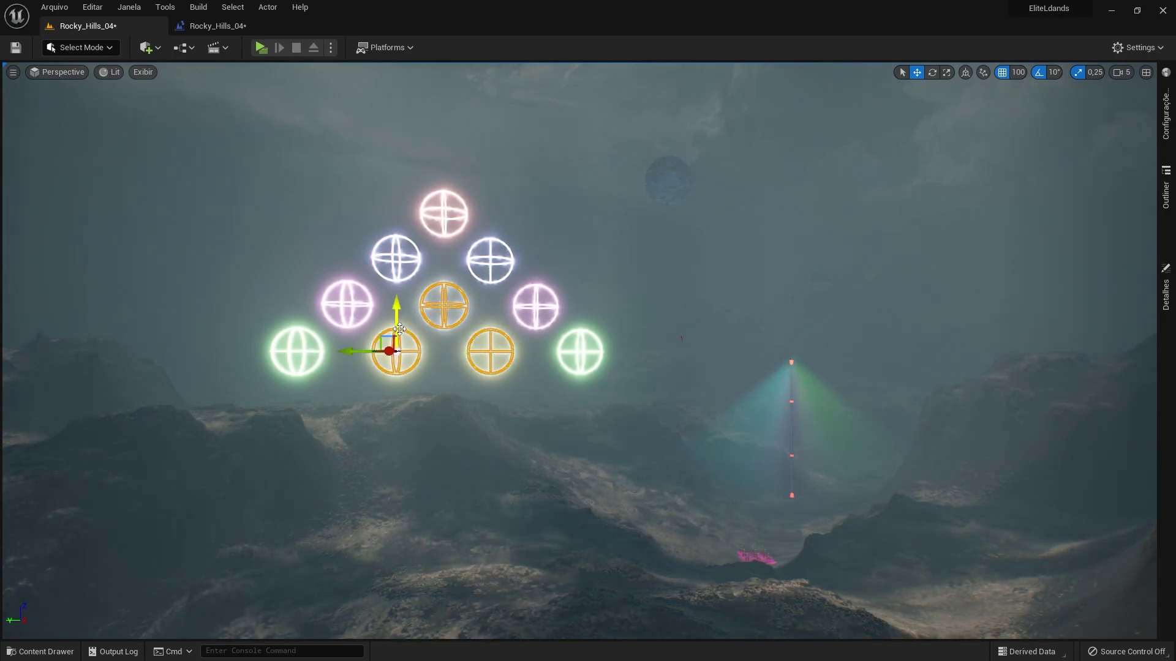
click(1166, 300)
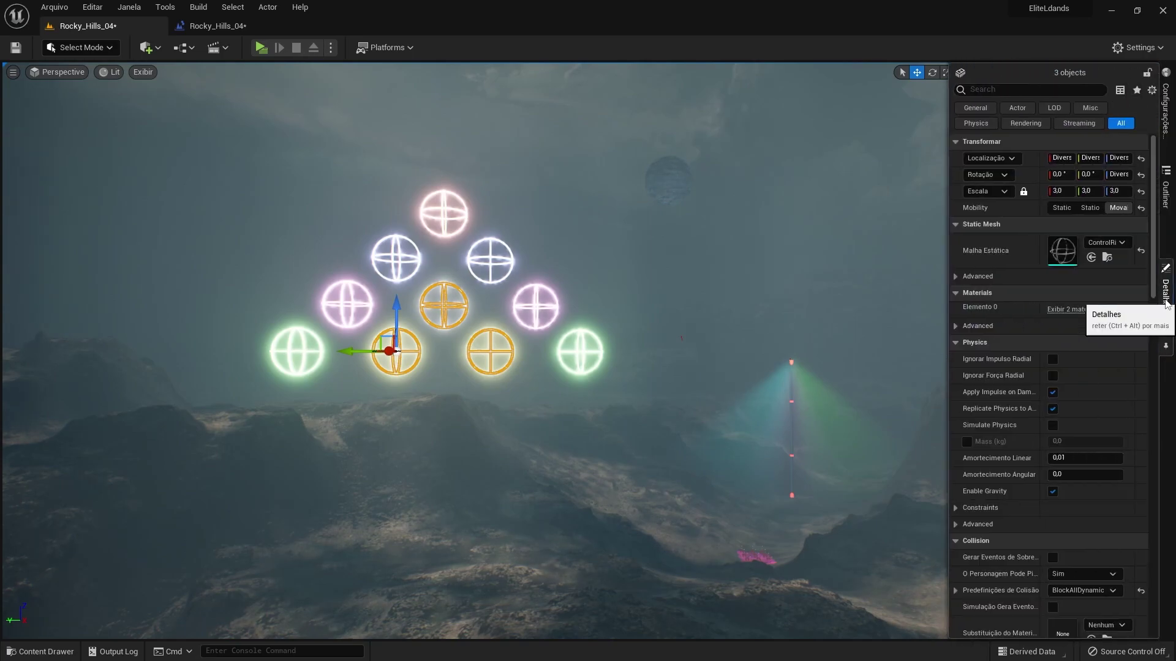
click(988, 90)
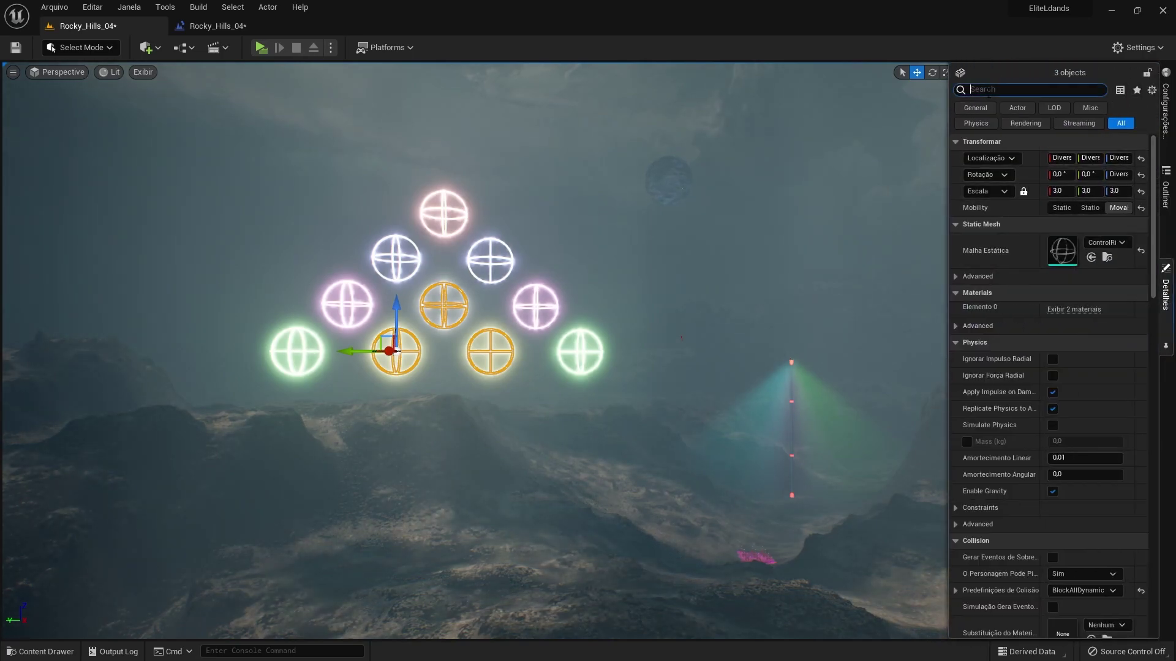
text(tag)
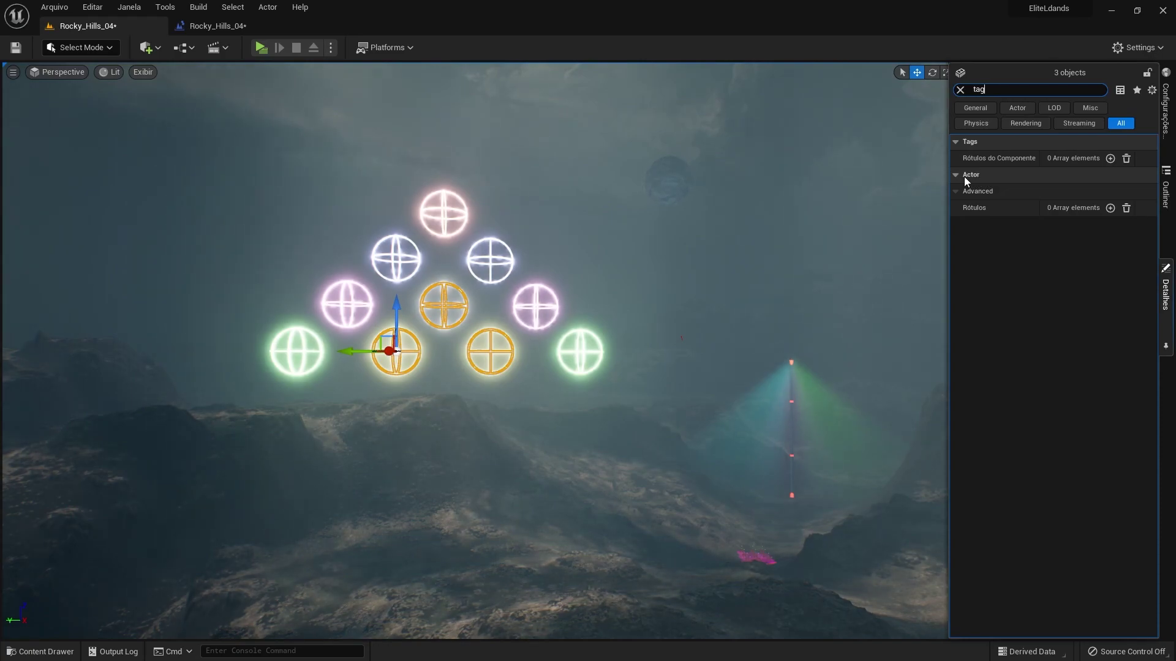
click(1110, 208)
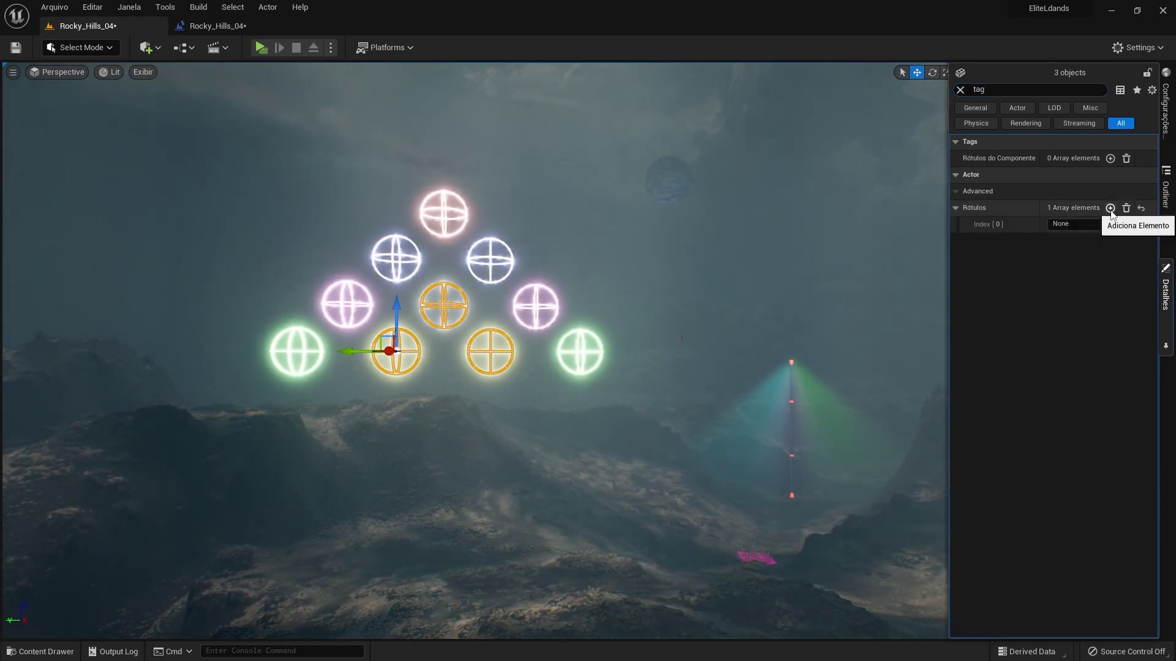
click(1069, 224)
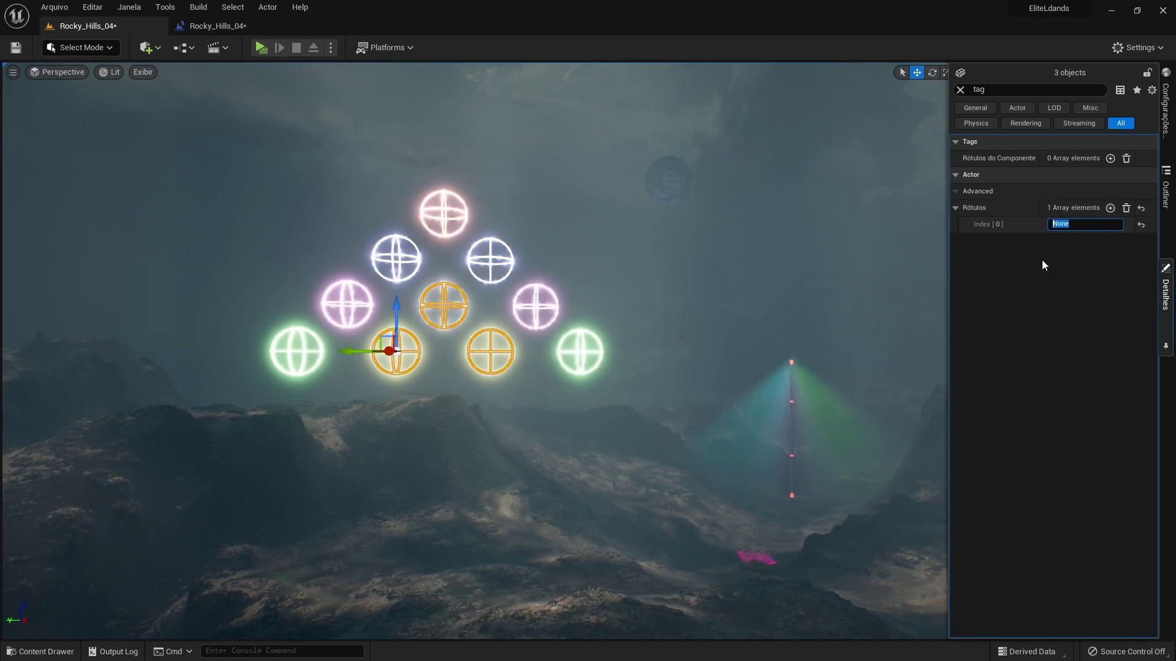
text(Unreal)
key(Return)
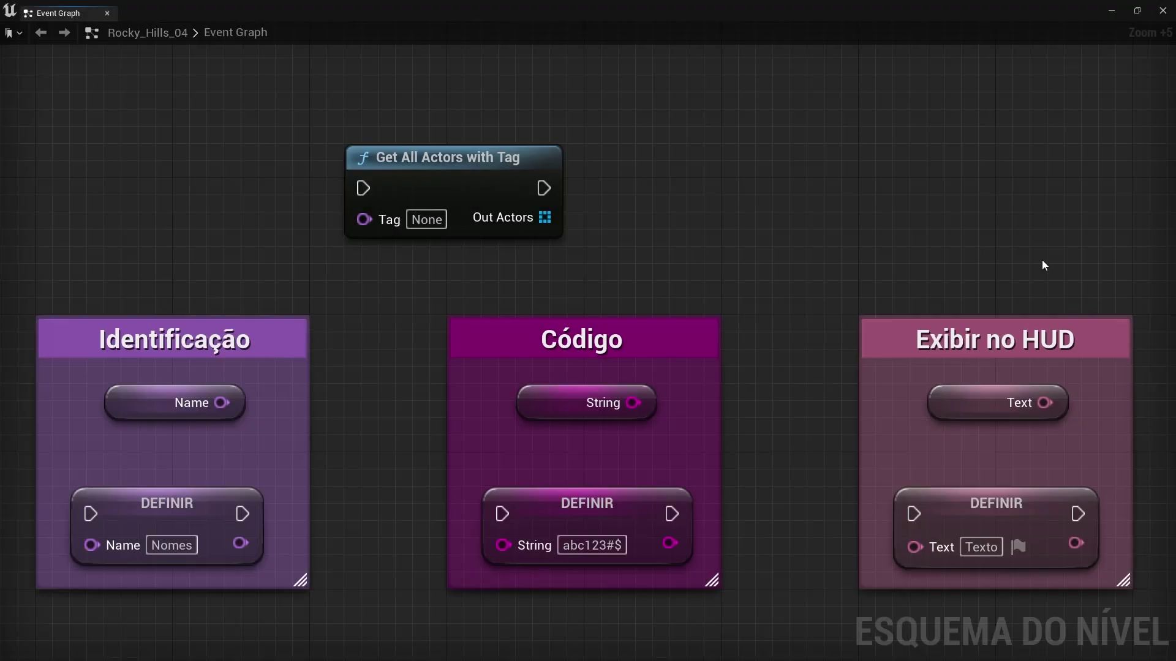
Set the Get All Actors with Tag node's Tag value to 'Unreal'.
click(551, 161)
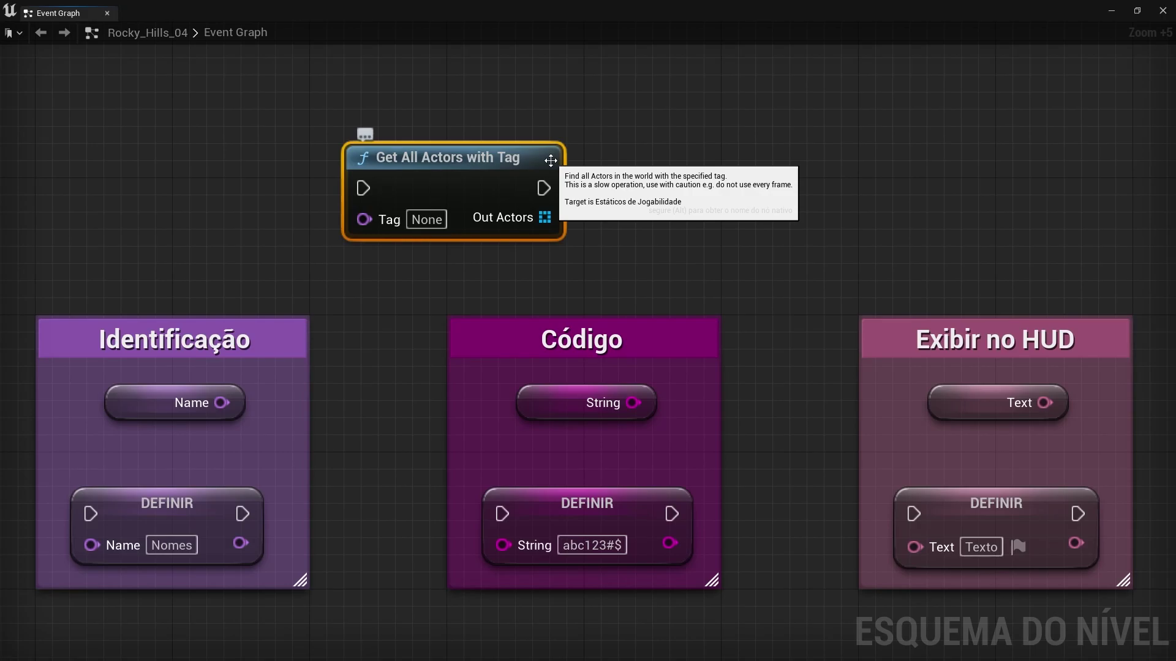
click(426, 219)
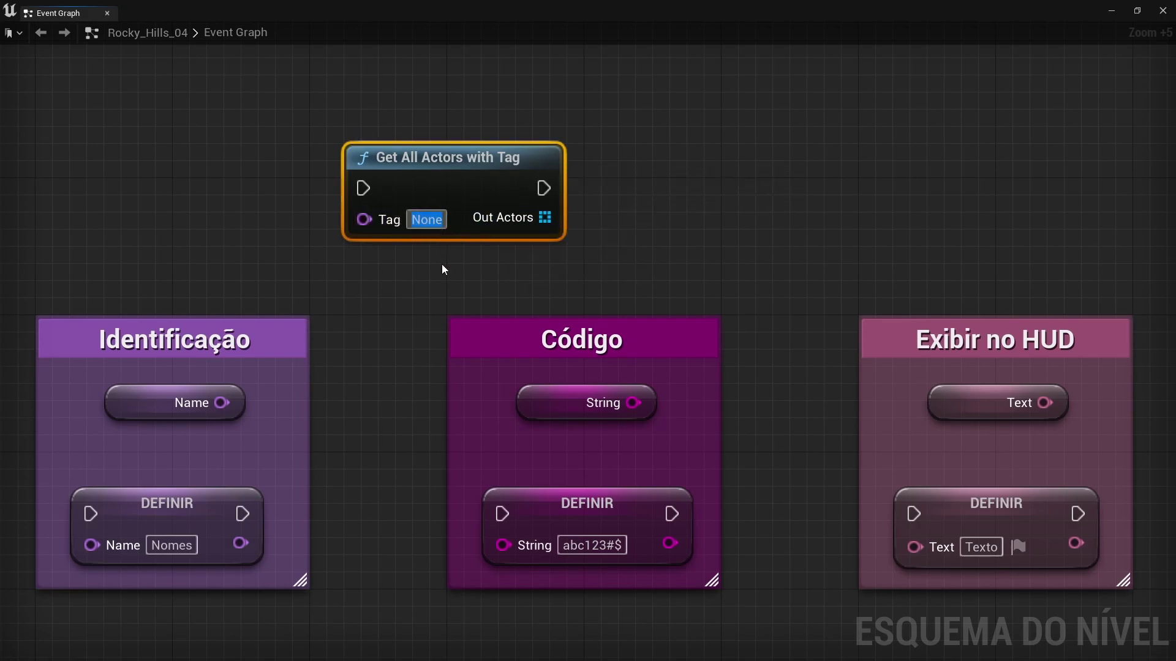
text(Unreal)
key(Return)
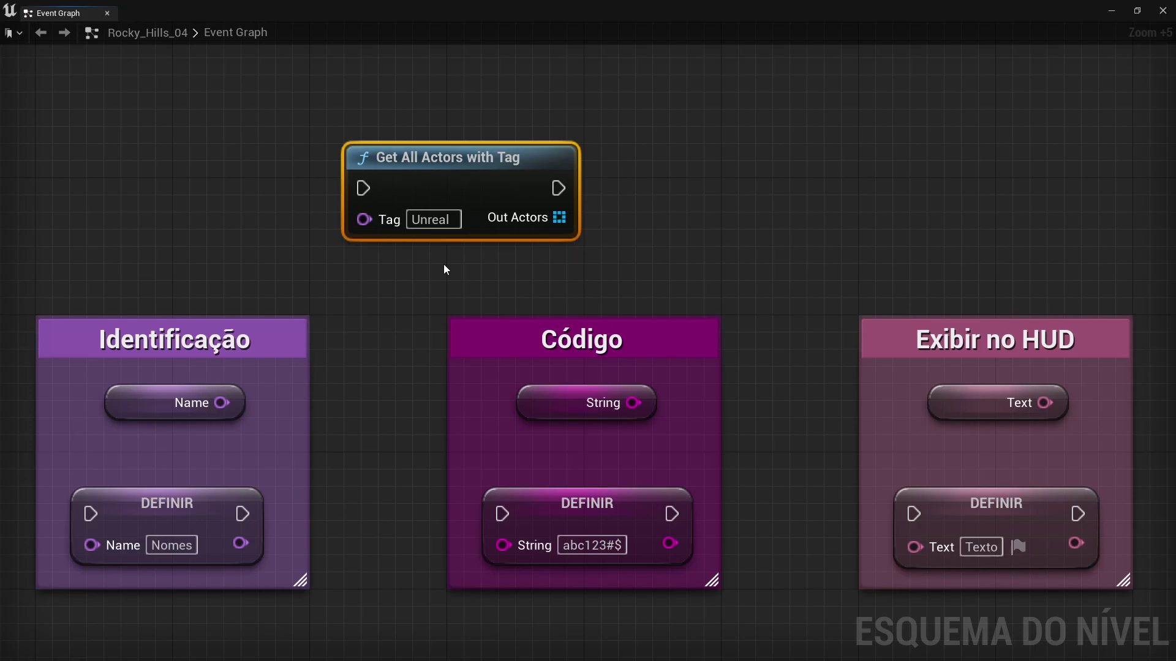
Add a Destroy Actor node after Get All Actors and feed Out Actors into its target.
drag(558, 188, 637, 176)
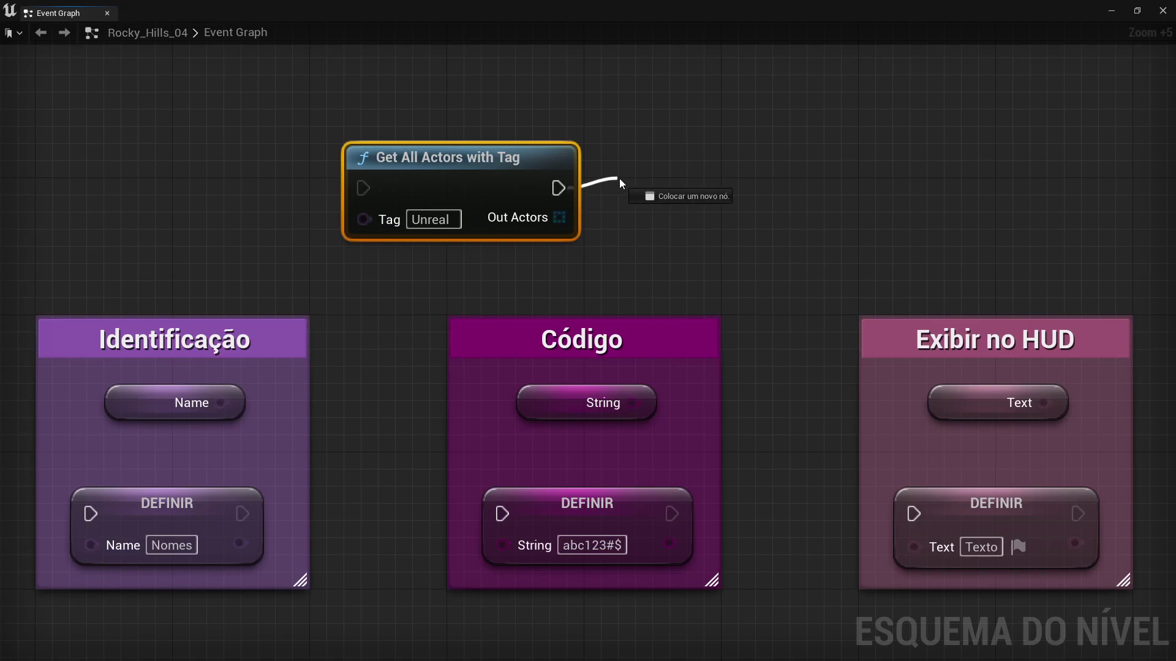
text(destr)
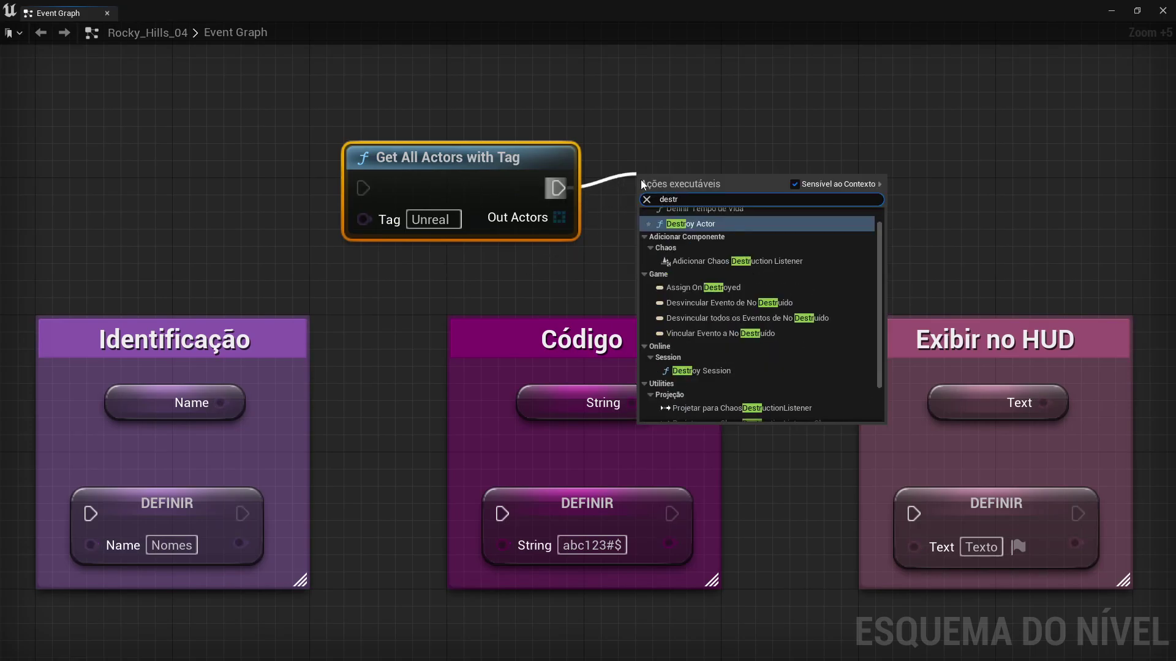
click(692, 226)
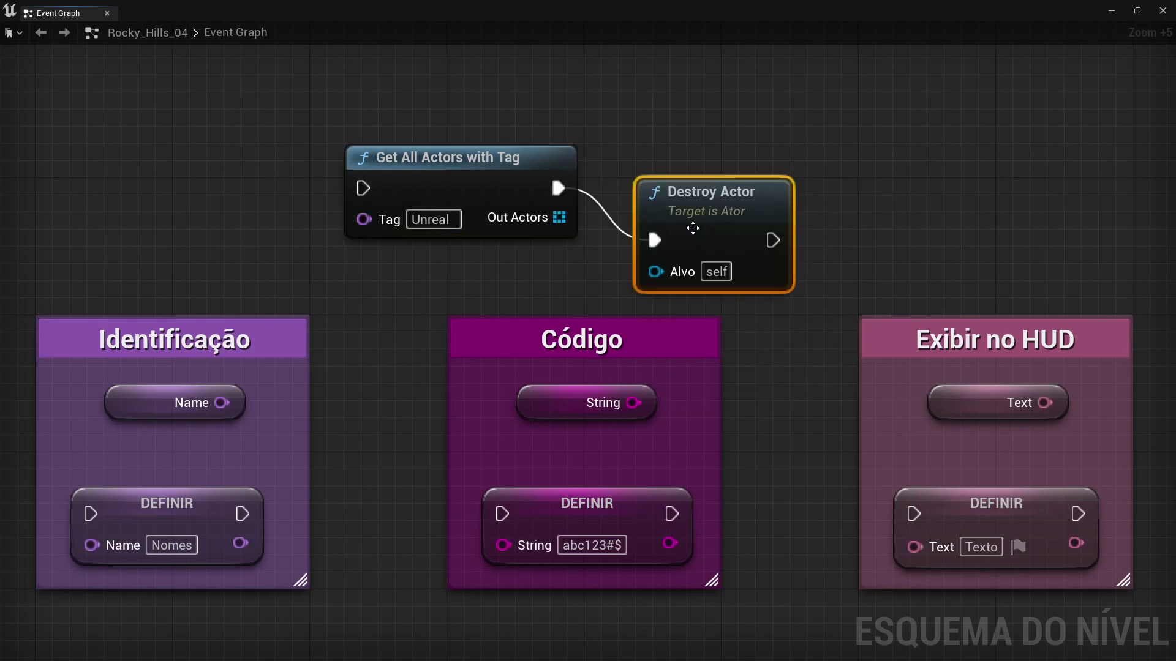
drag(718, 189, 734, 172)
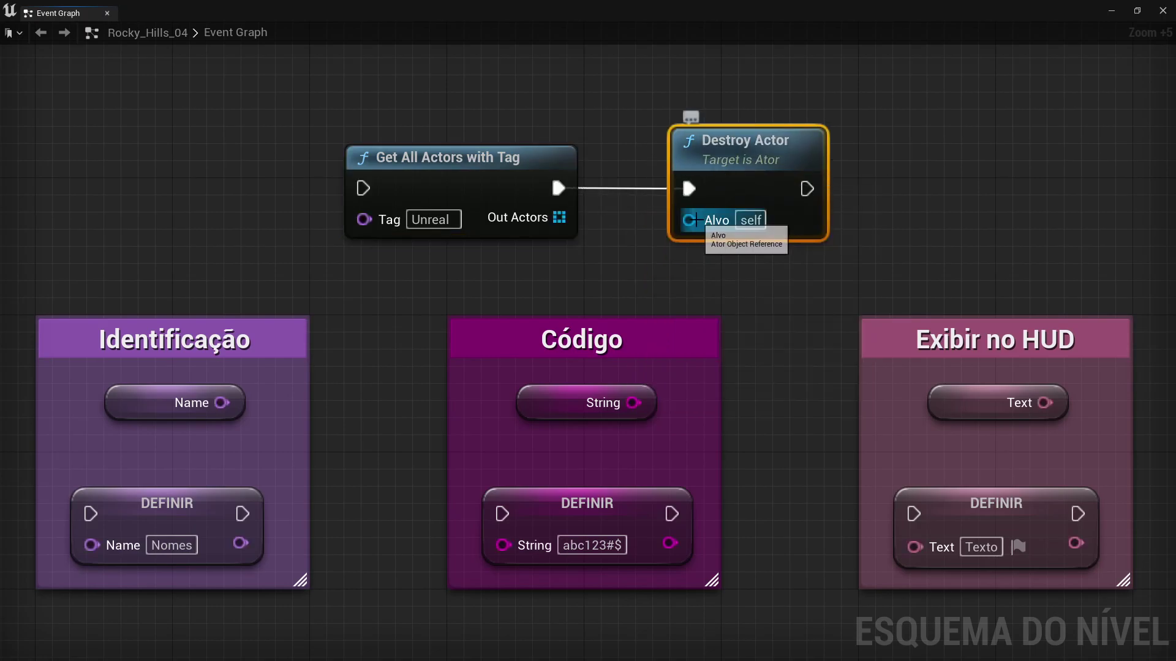
mouse_move(690, 219)
mouse_down()
mouse_move(565, 219)
mouse_move(569, 231)
mouse_up()
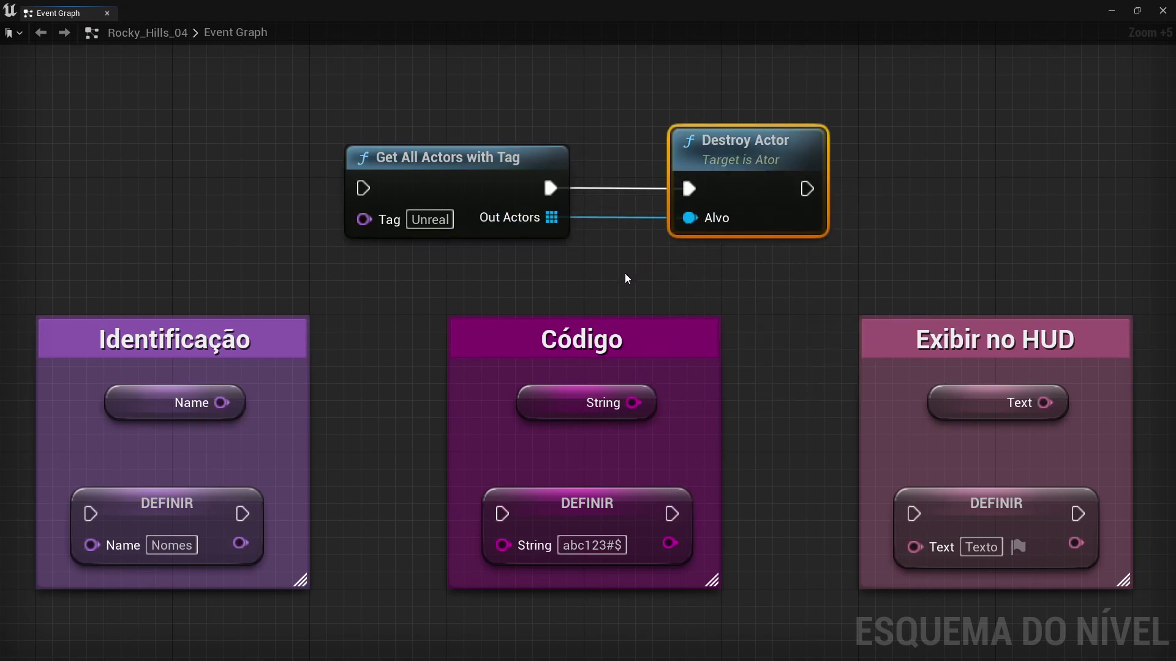
Add an Evento BeginPlay node and connect it to Get All Actors with Tag.
key(ctrl+v)
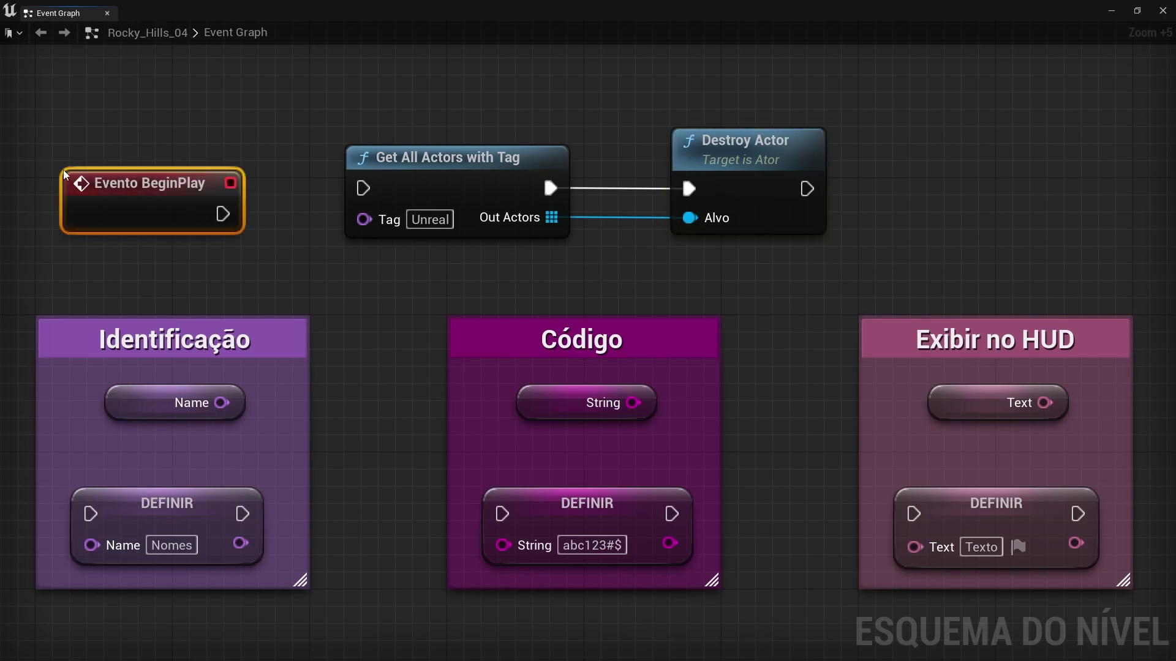
drag(222, 214, 363, 188)
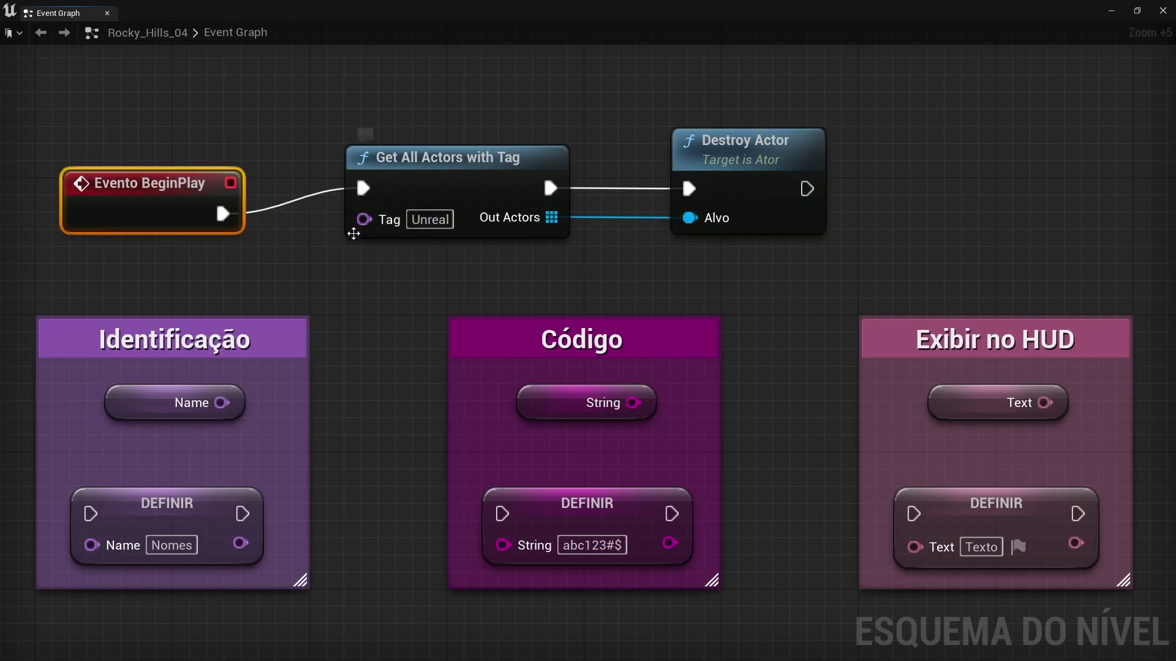
click(355, 262)
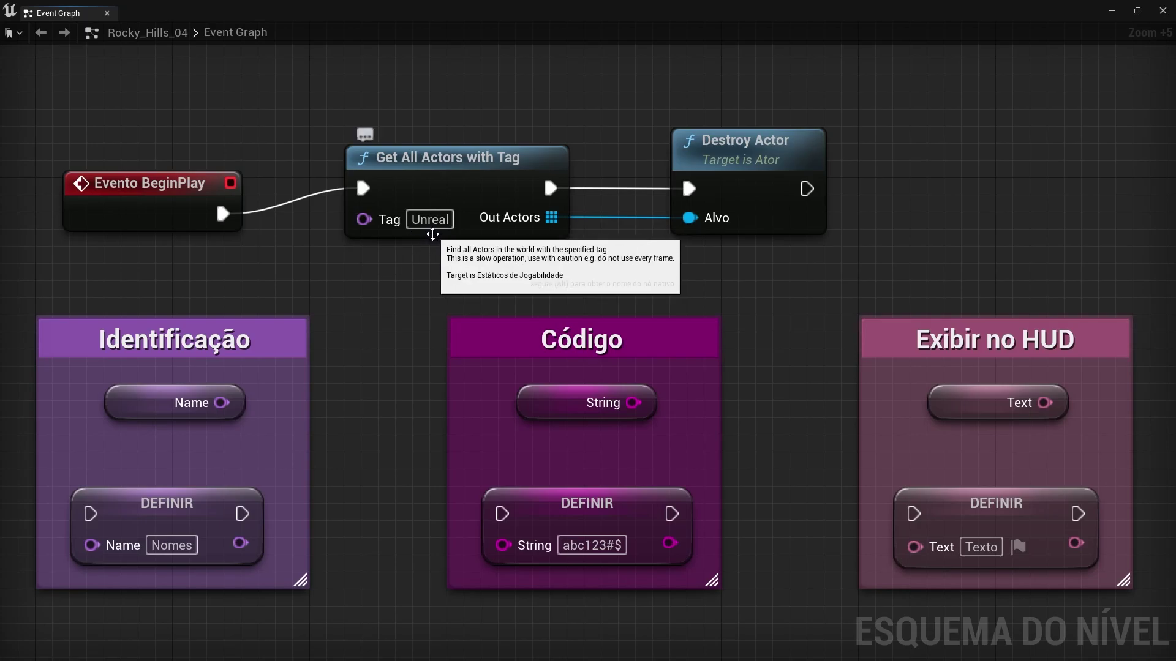
click(716, 221)
Align Evento BeginPlay, then run the Standalone Game preview and close it with Esc.
drag(150, 202, 150, 167)
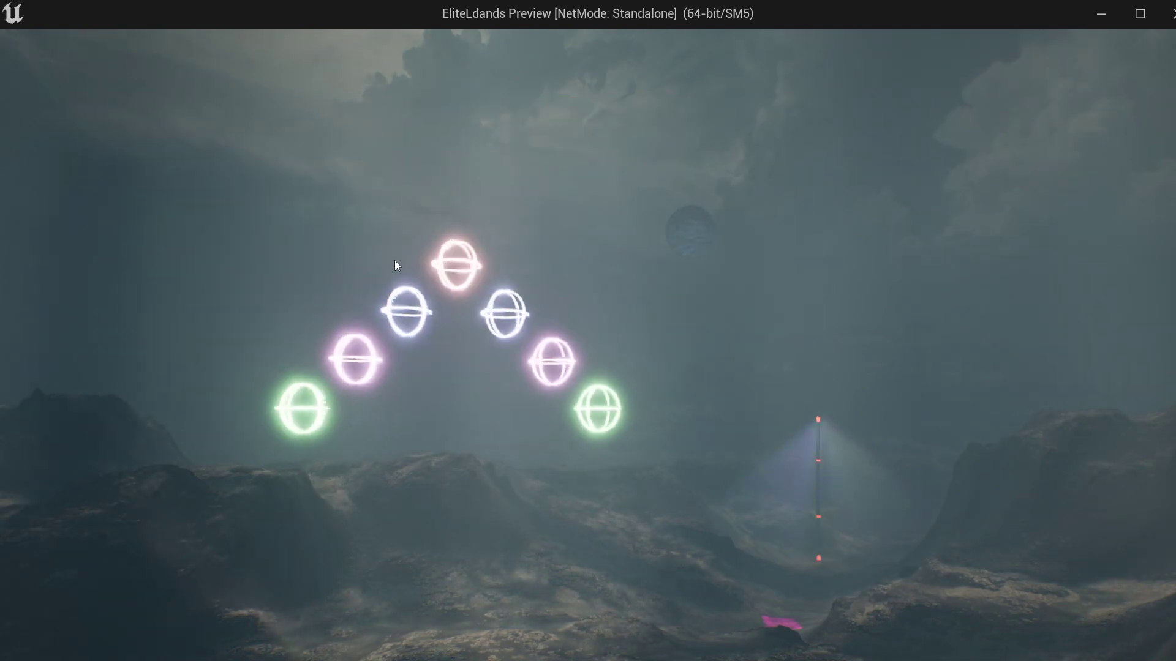
key(Escape)
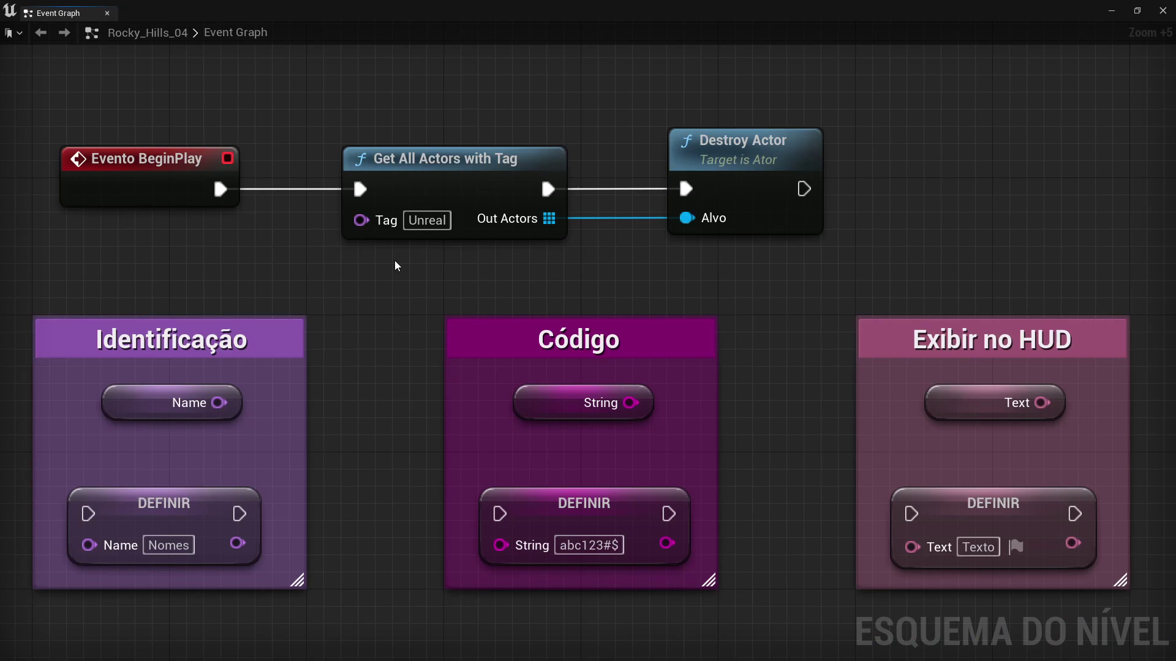
Delete the Get All Actors with Tag and Destroy Actor nodes, then select the Código String getter.
drag(394, 260, 880, 155)
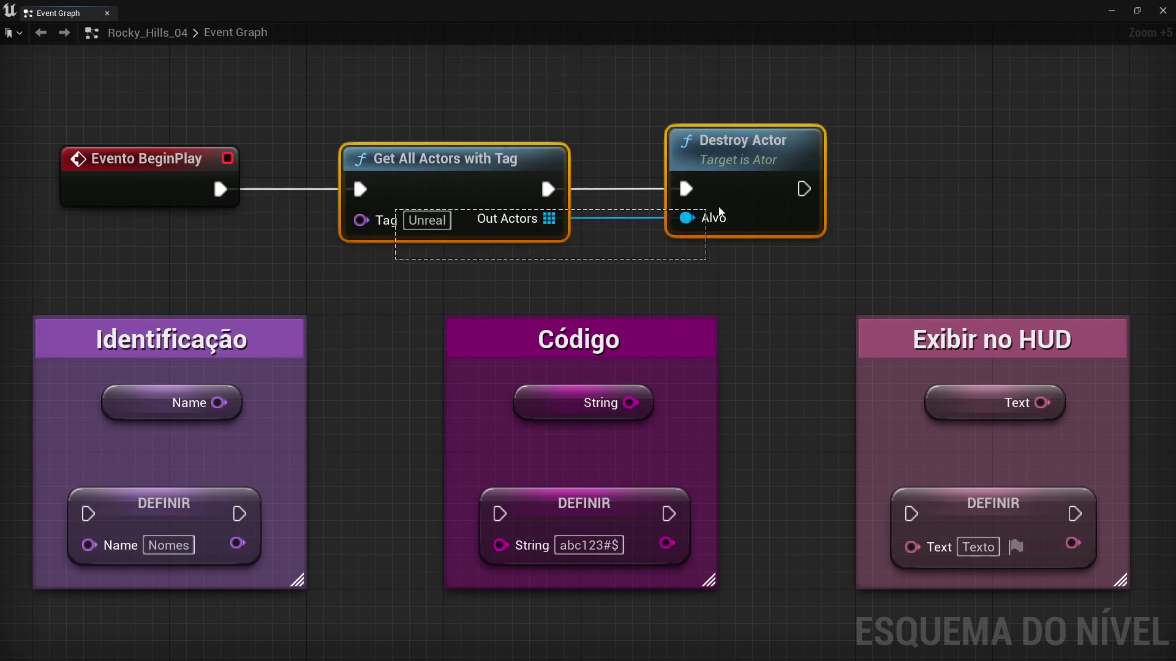
key(Delete)
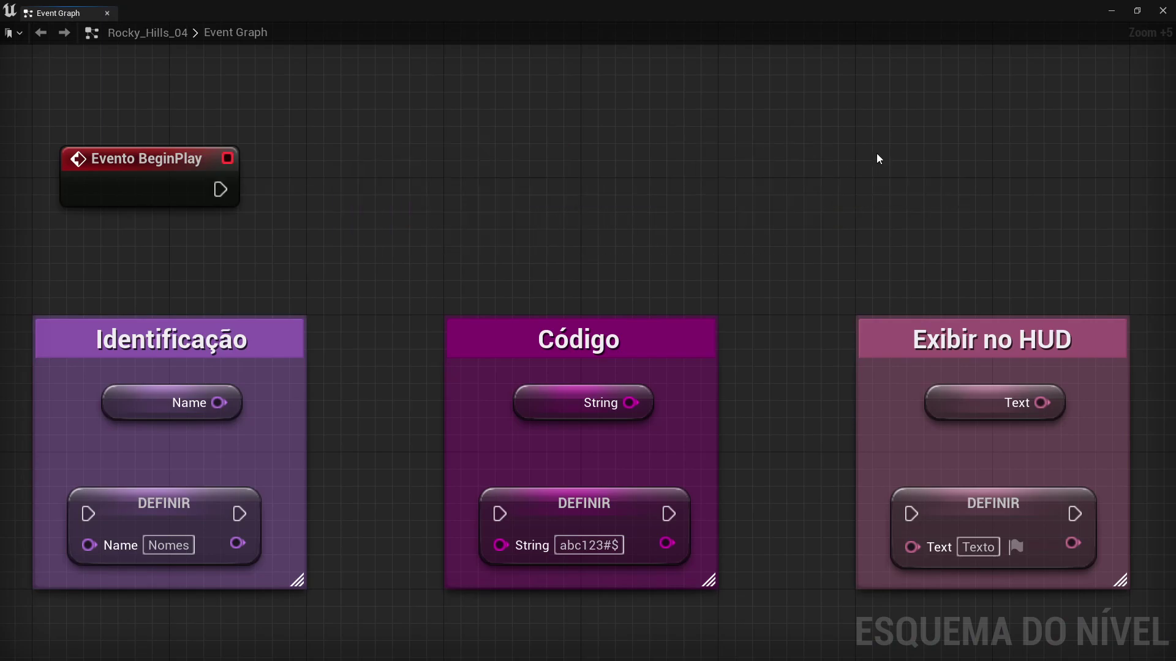
click(599, 416)
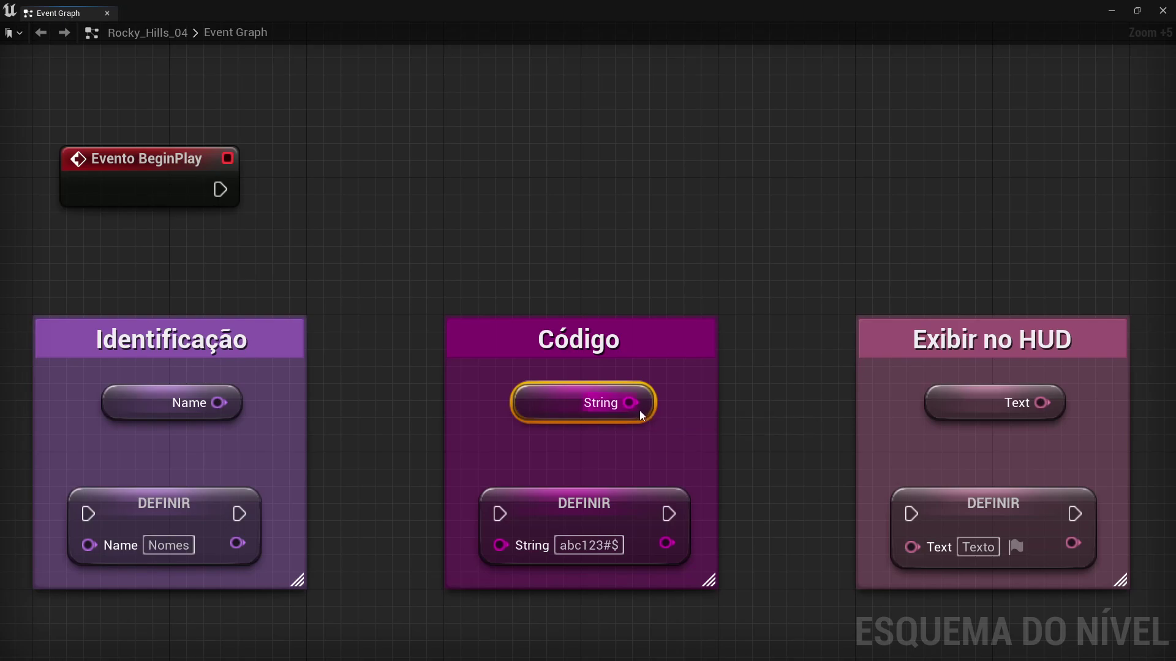
mouse_move(631, 402)
mouse_down()
mouse_move(507, 239)
mouse_move(465, 223)
mouse_up()
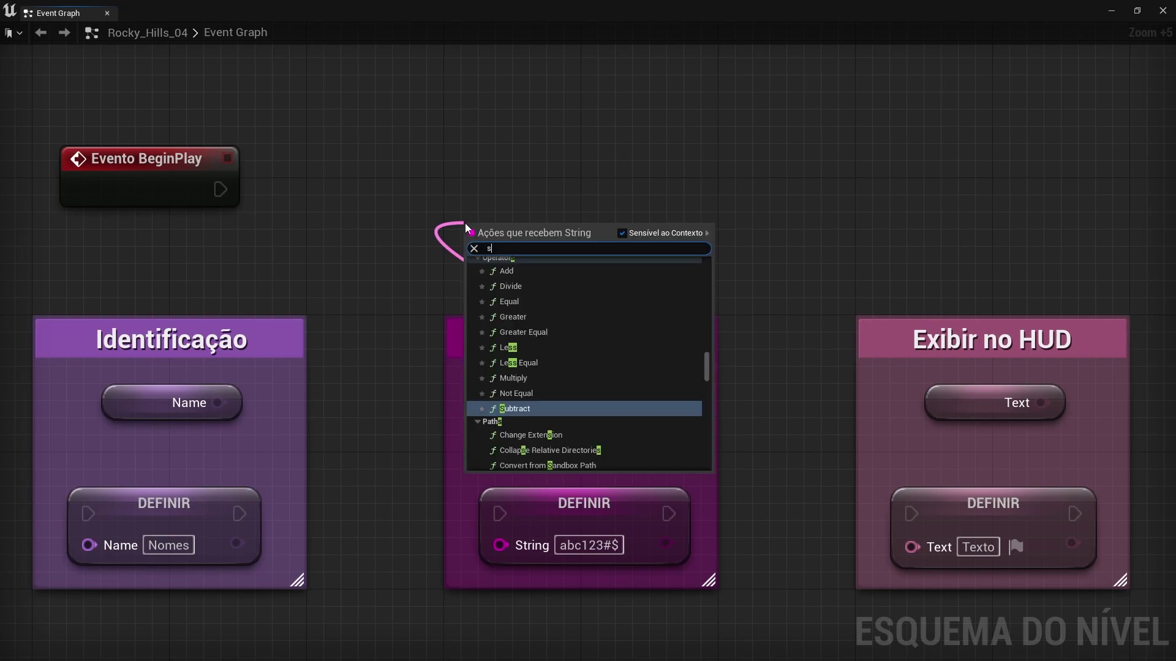
text(sw)
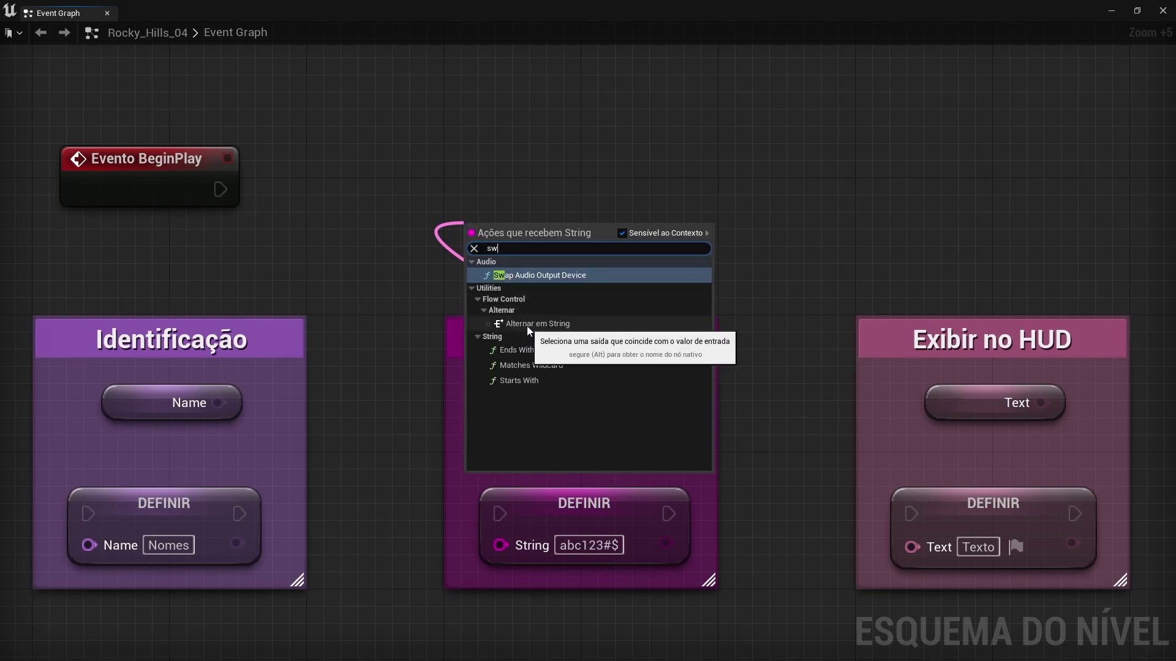
click(554, 325)
drag(558, 311, 524, 226)
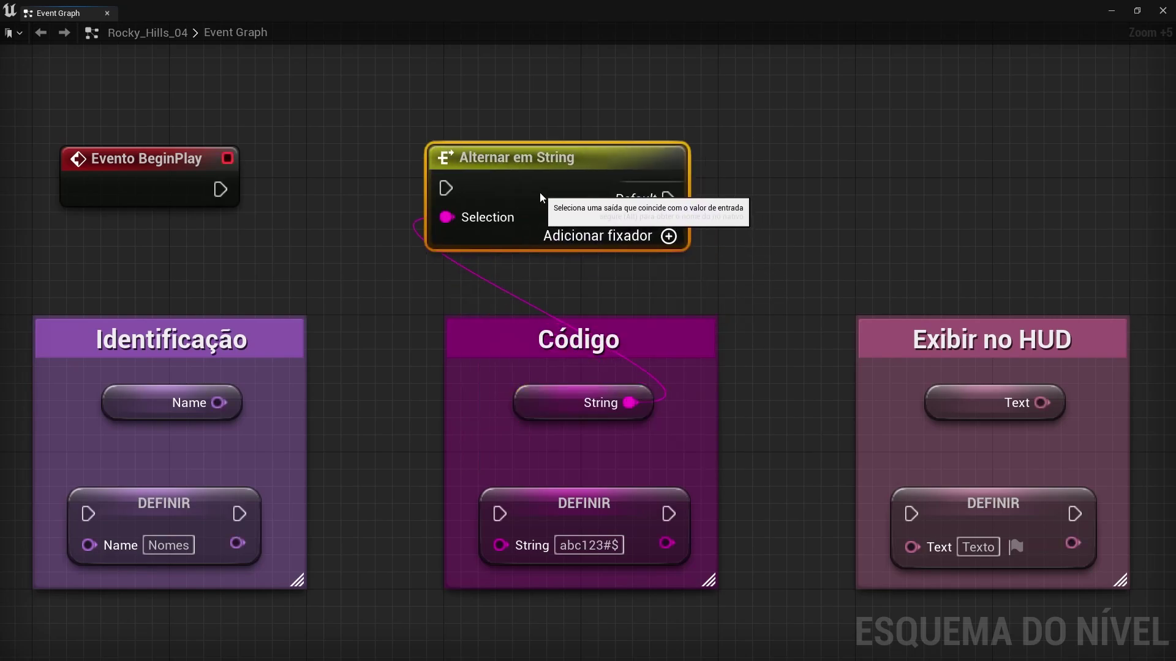
click(668, 237)
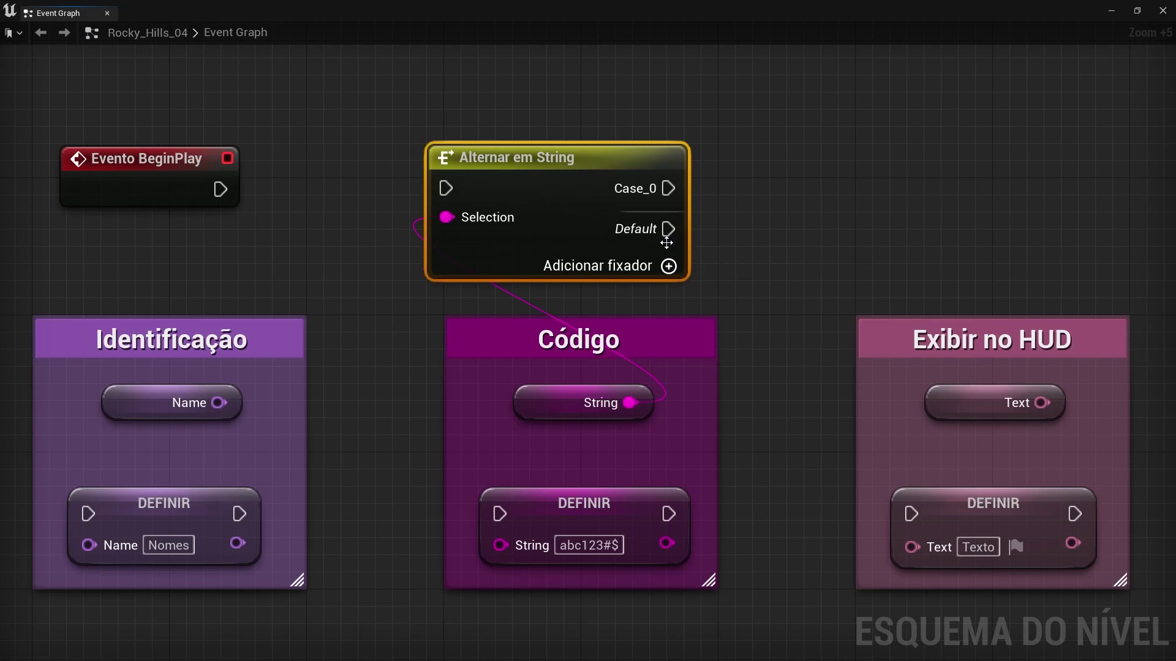
click(669, 266)
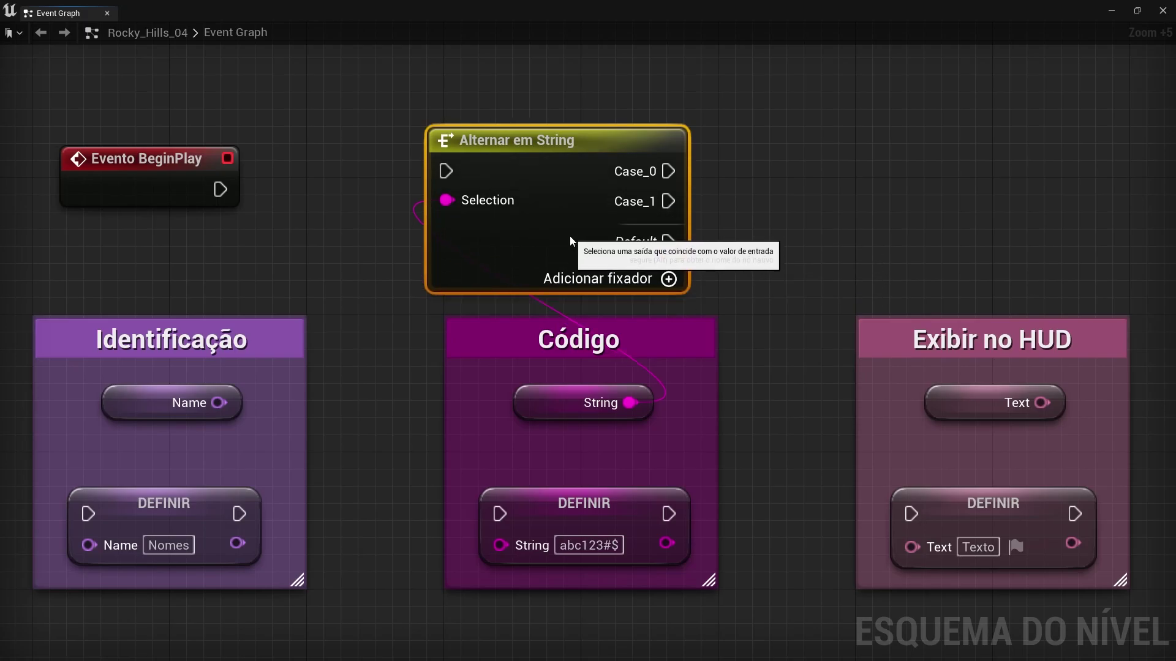
click(745, 285)
right_click(758, 172)
text(conso)
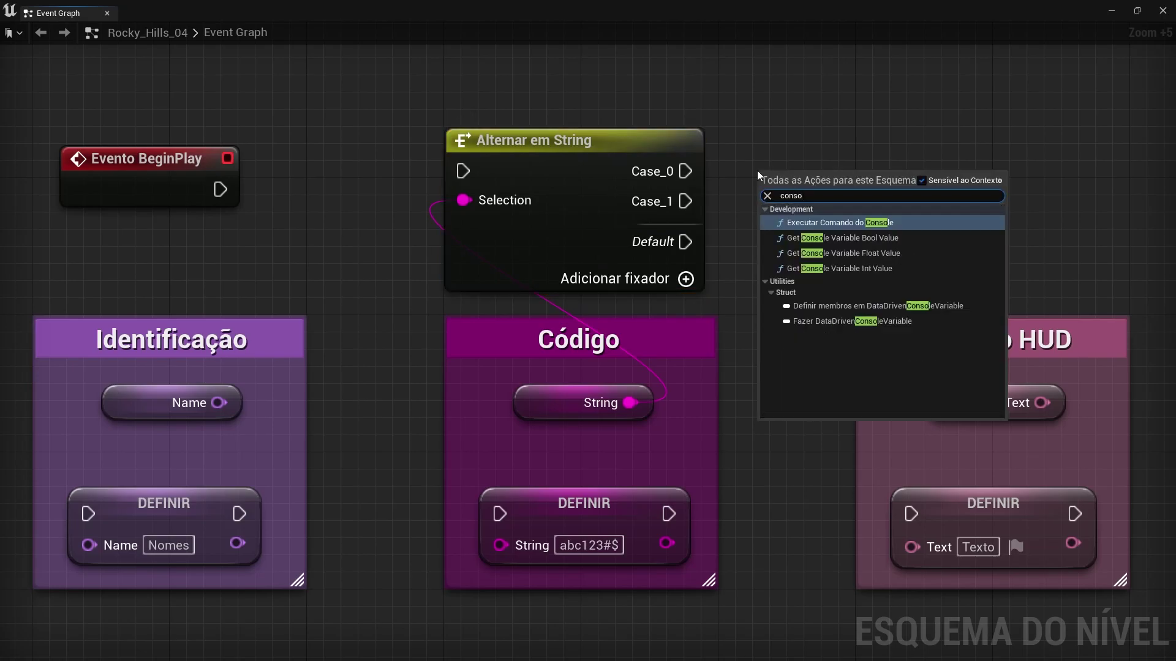
click(868, 223)
drag(867, 223, 885, 172)
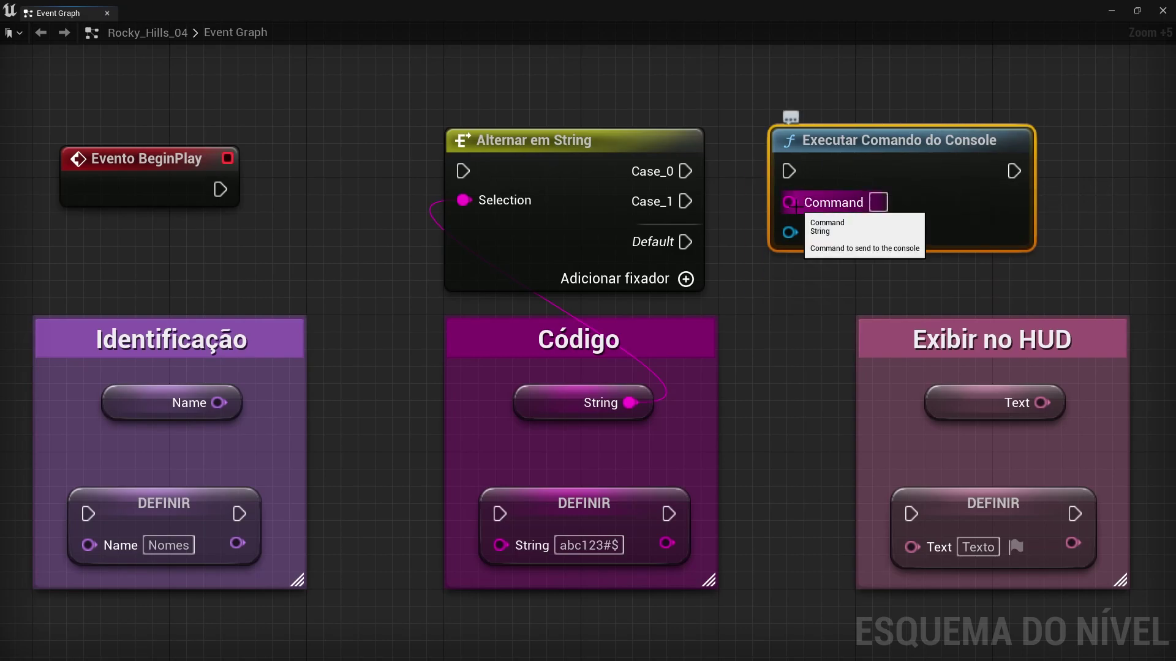
drag(861, 121, 571, 204)
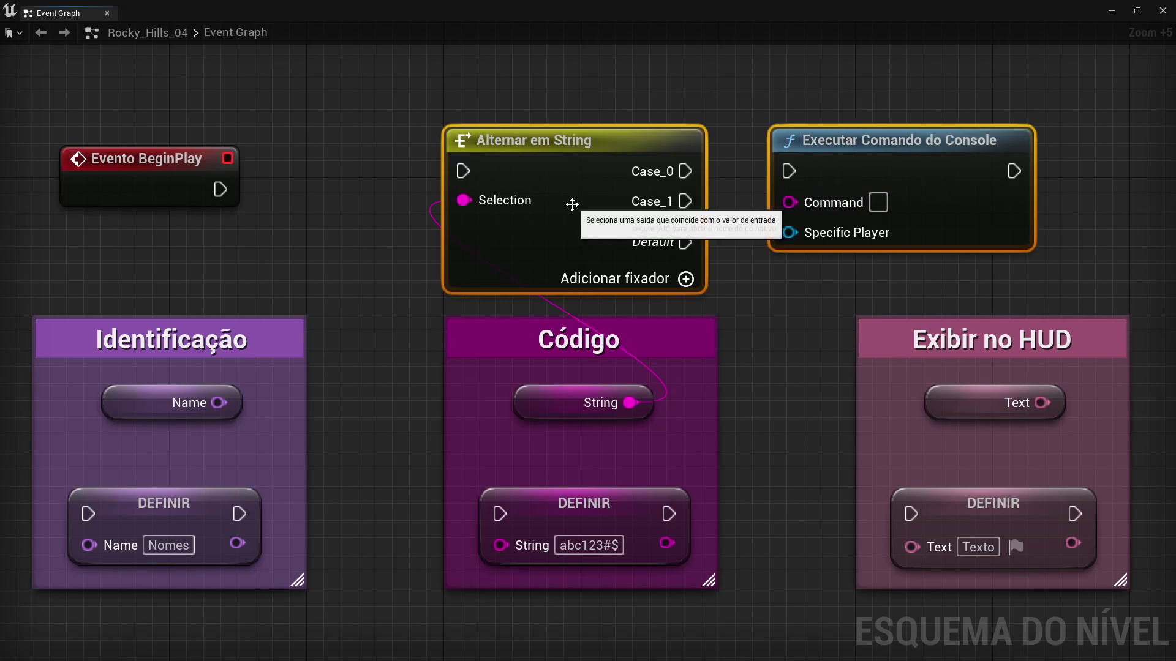
key(Delete)
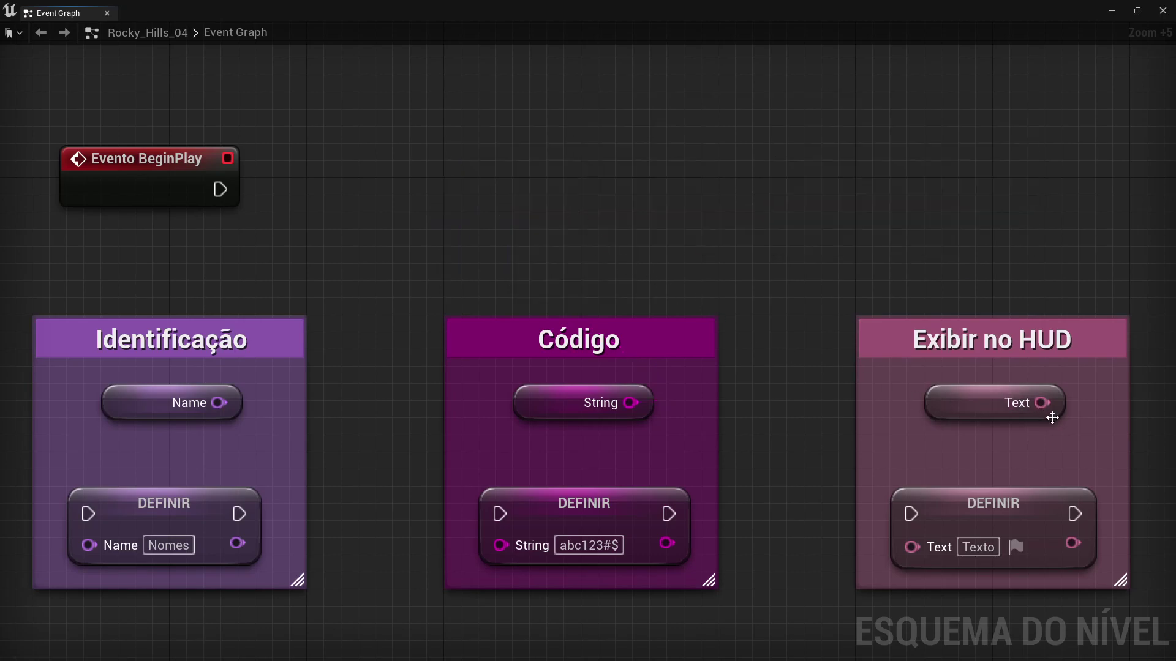
click(1049, 412)
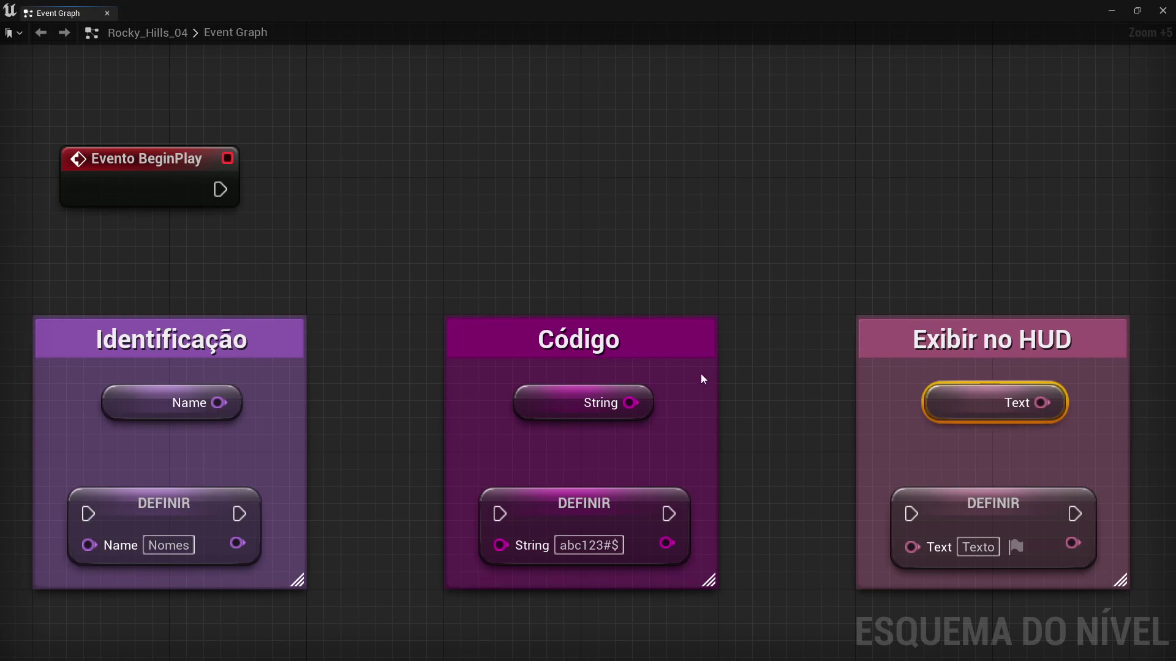
Delete Evento BeginPlay and center Identificação, Código and Exibir no HUD in view.
click(184, 195)
key(Delete)
right_drag(362, 254, 358, 160)
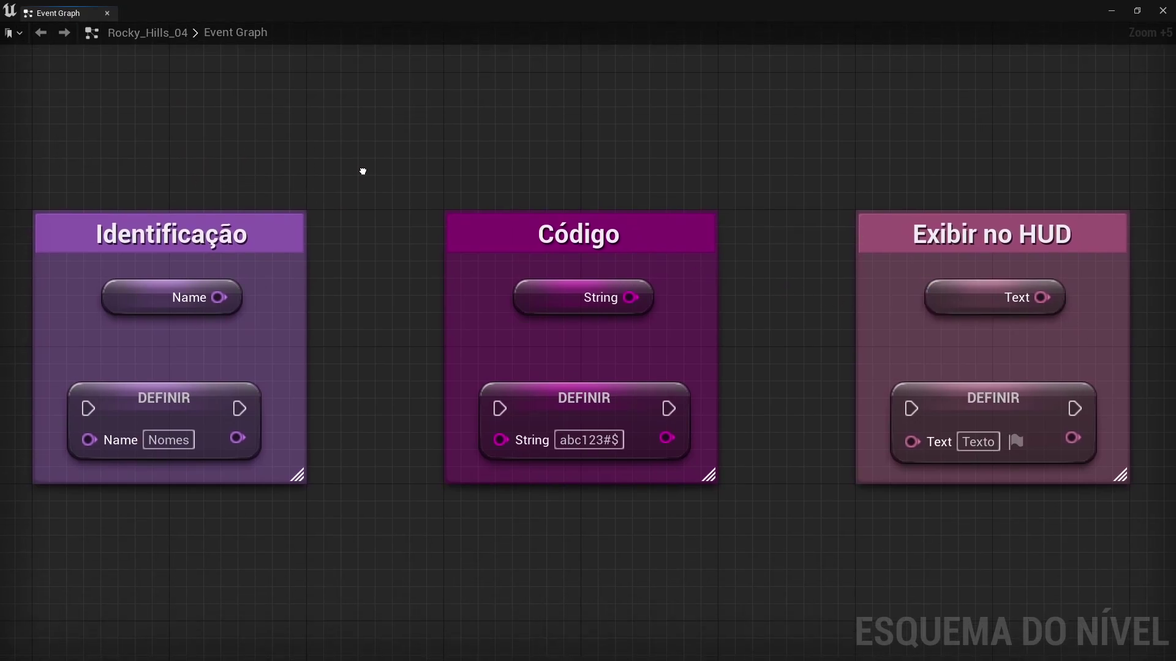